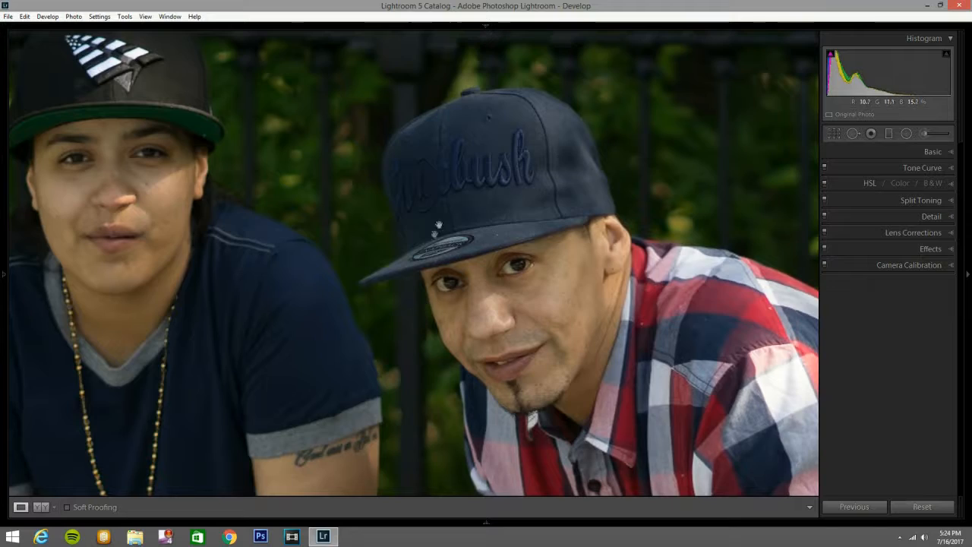
Return to the full photo view and reset the photo's develop settings.
{"action": "left_click", "coordinate": [682, 341]}
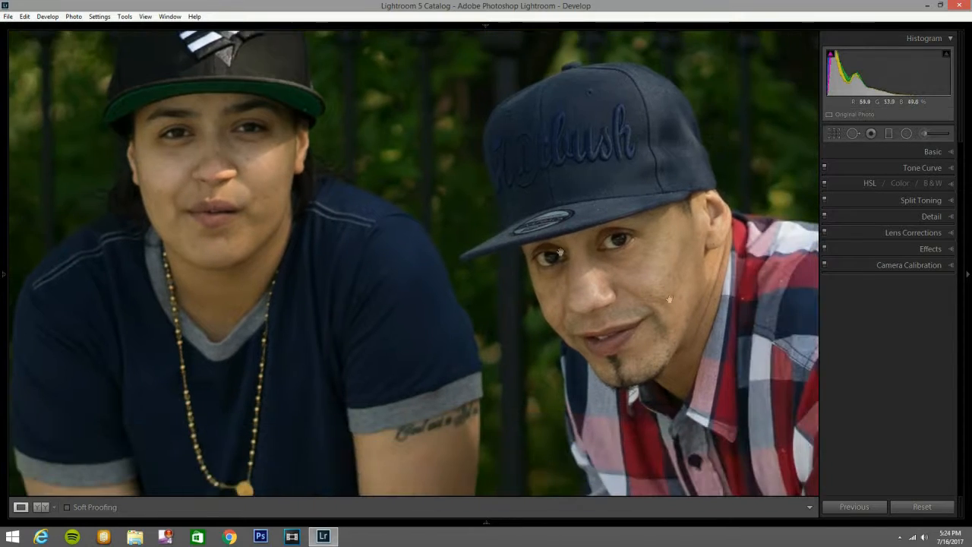
{"action": "left_click", "coordinate": [369, 241]}
{"action": "left_click", "coordinate": [370, 231]}
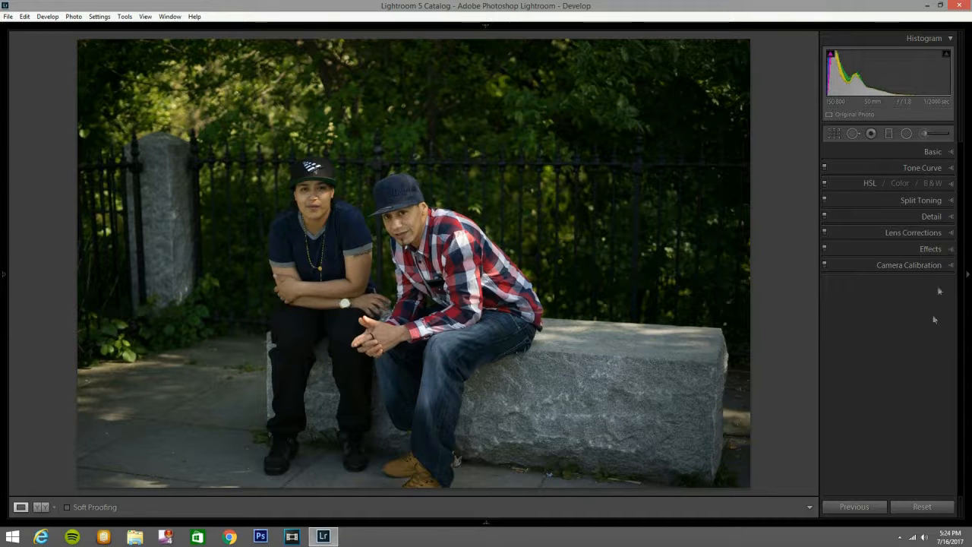
{"action": "left_click", "coordinate": [929, 509]}
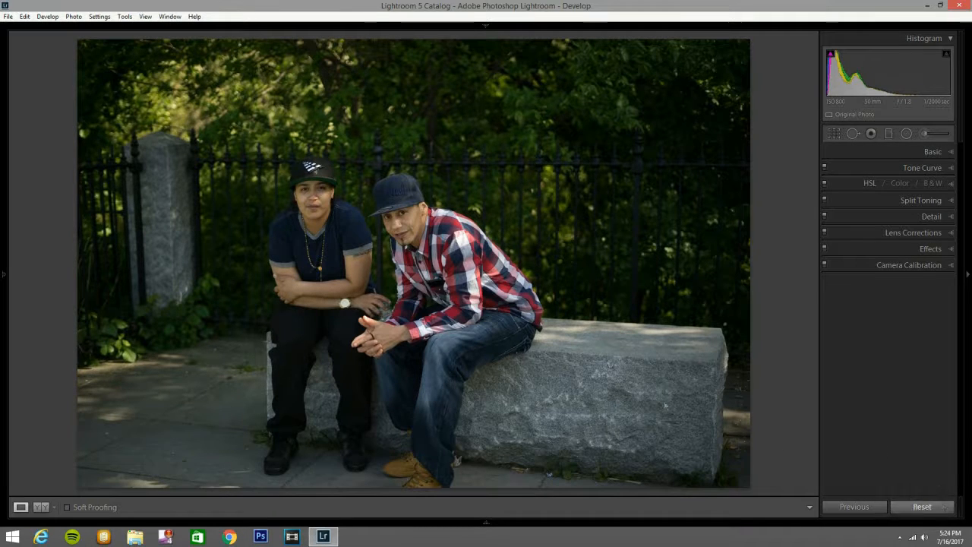
Enable lens profile corrections and chromatic aberration removal, and apply the Auto Upright correction.
{"action": "left_click", "coordinate": [947, 235]}
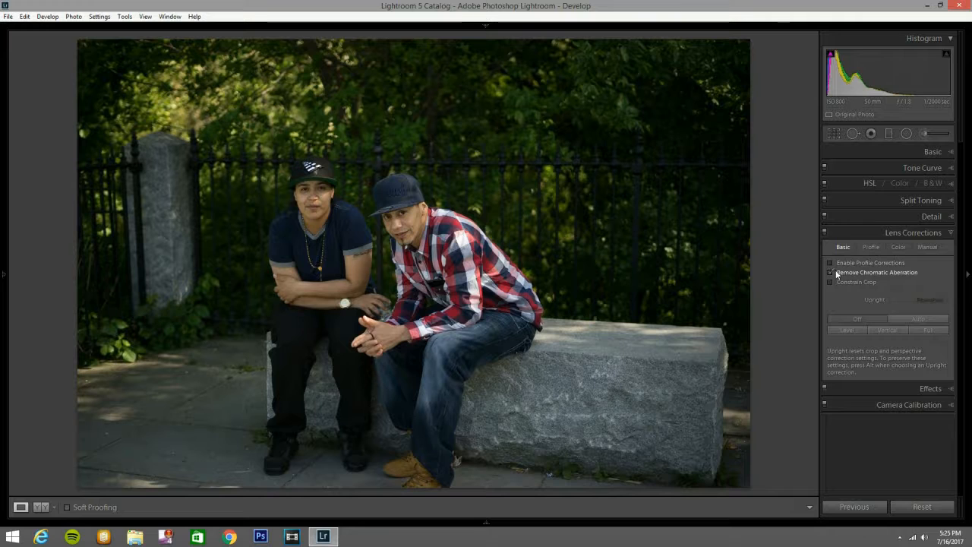
{"action": "left_click", "coordinate": [928, 509]}
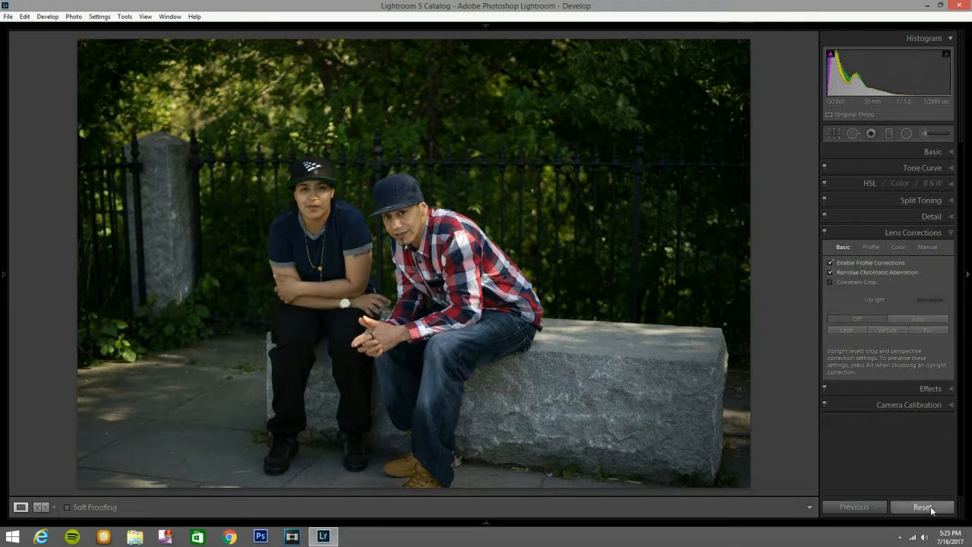
{"action": "left_click", "coordinate": [831, 262]}
{"action": "left_click", "coordinate": [838, 272]}
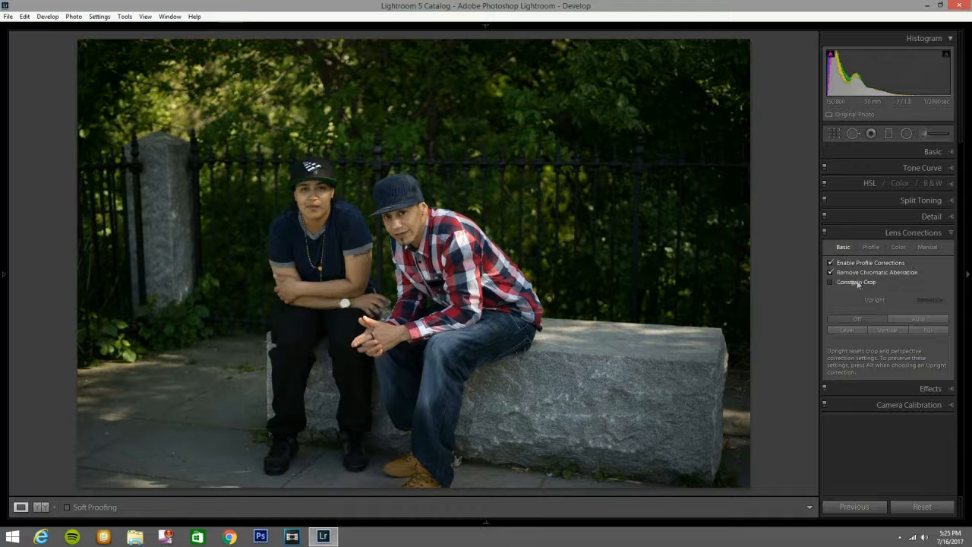
{"action": "left_click", "coordinate": [925, 319]}
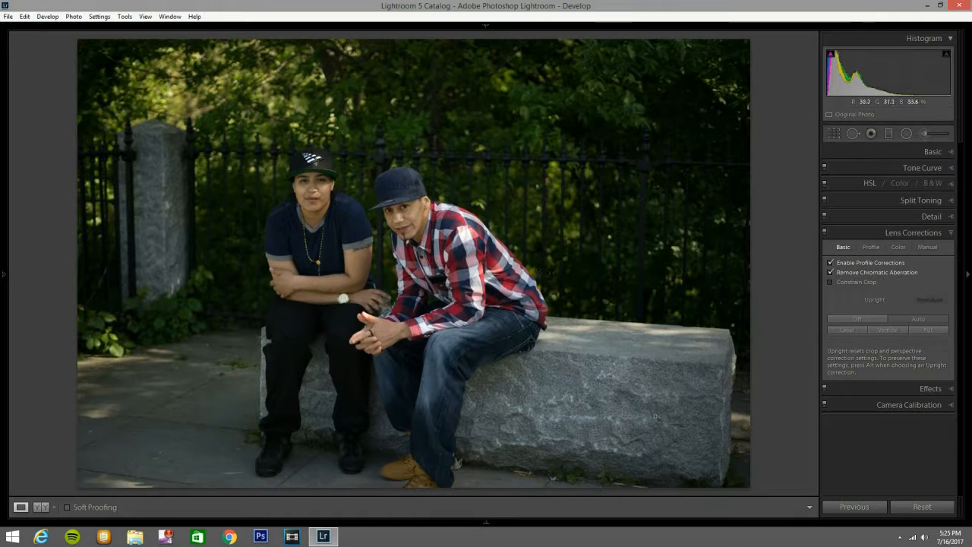
Convert the photo's treatment to Black & White in the basic adjustments.
{"action": "left_click", "coordinate": [950, 232]}
{"action": "left_click", "coordinate": [952, 153]}
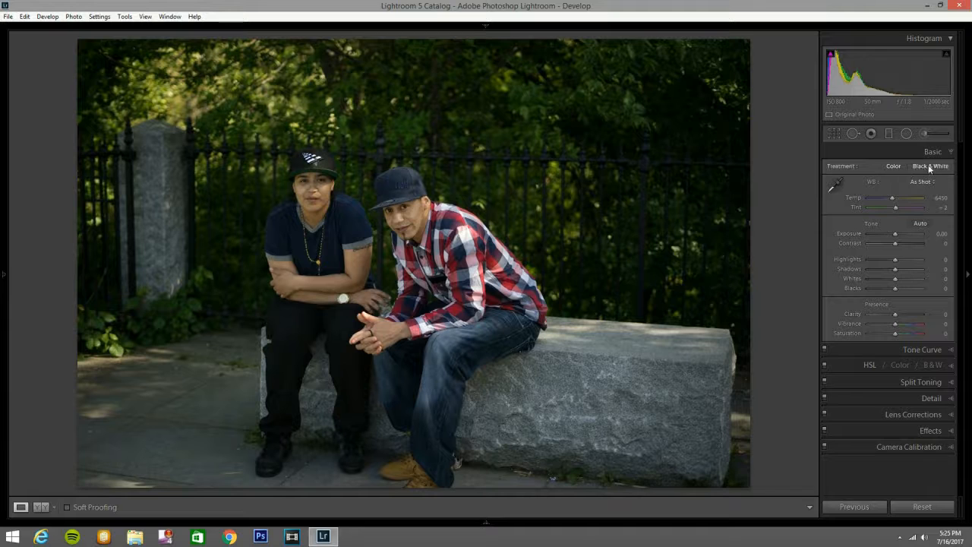
{"action": "left_click", "coordinate": [926, 167]}
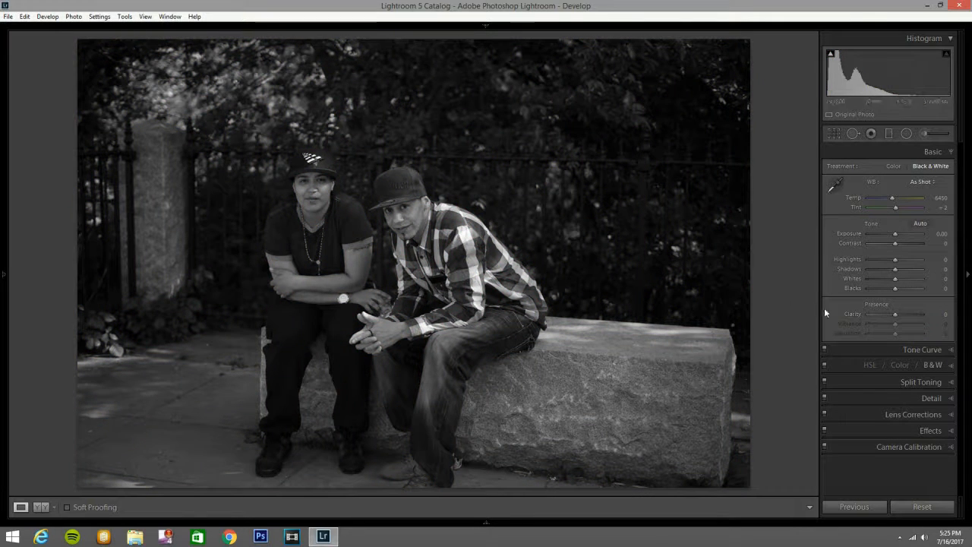
Brighten the photo by setting Exposure to +1.23.
{"action": "left_click", "coordinate": [900, 231]}
{"action": "left_click_drag", "start_coordinate": [900, 231], "coordinate": [903, 231]}
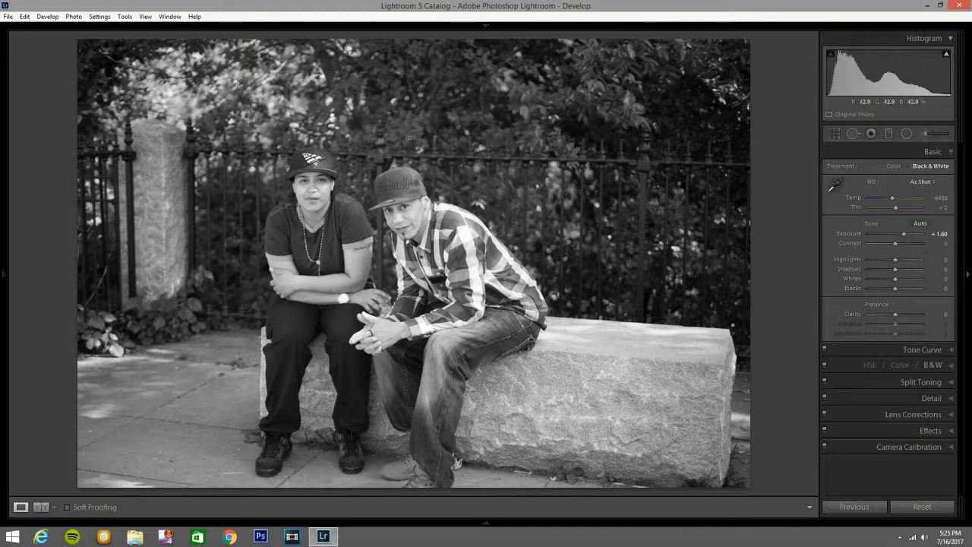
{"action": "left_click_drag", "start_coordinate": [901, 233], "coordinate": [899, 234]}
{"action": "left_click", "coordinate": [944, 234]}
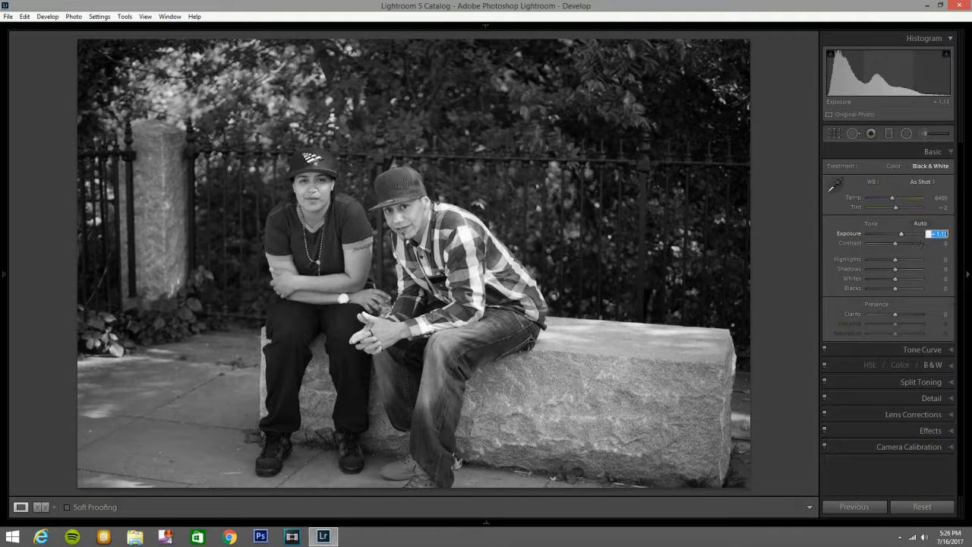
{"action": "key", "text": "Up"}
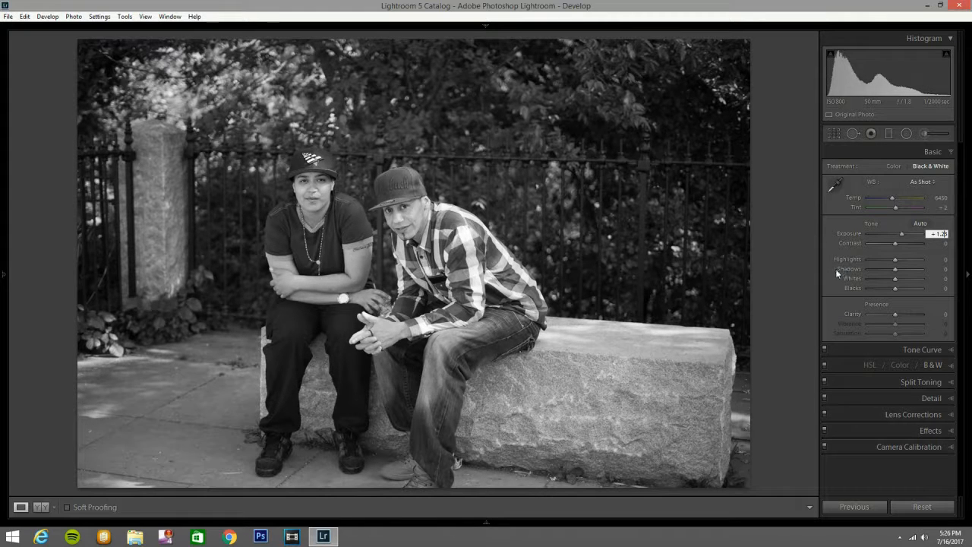
{"action": "key", "text": "Return"}
Set the photo's Contrast to +25.
{"action": "left_click_drag", "start_coordinate": [896, 243], "coordinate": [901, 243]}
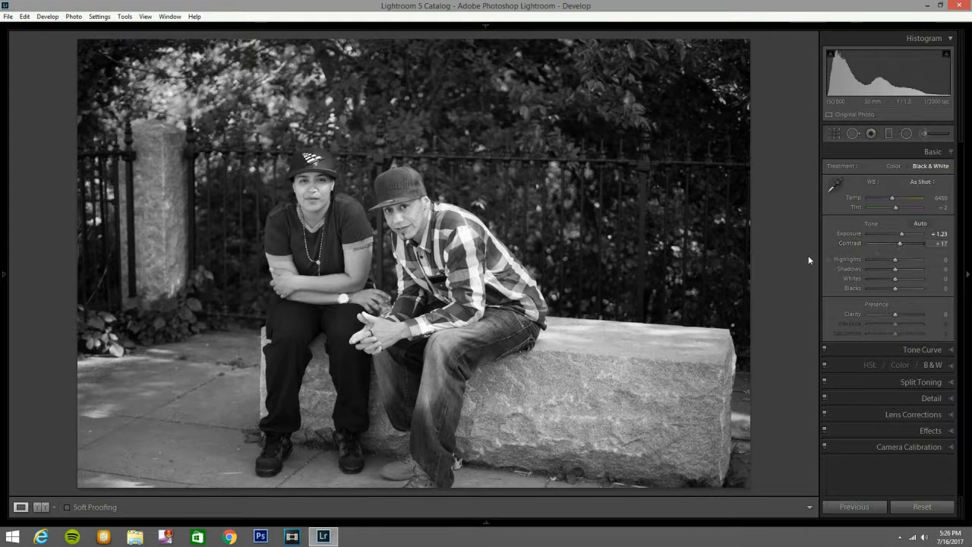
{"action": "left_click", "coordinate": [945, 244]}
{"action": "double_click", "coordinate": [856, 240]}
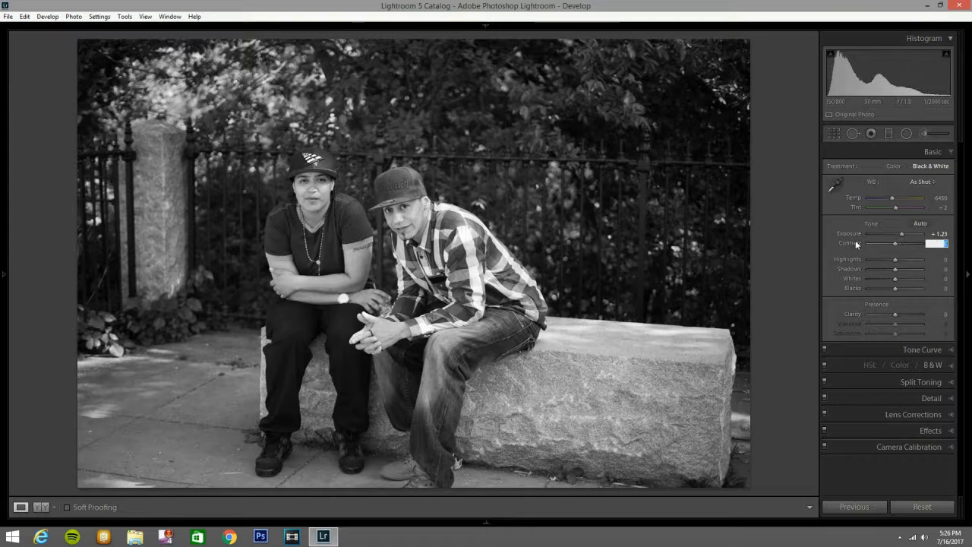
{"action": "left_click", "coordinate": [902, 242]}
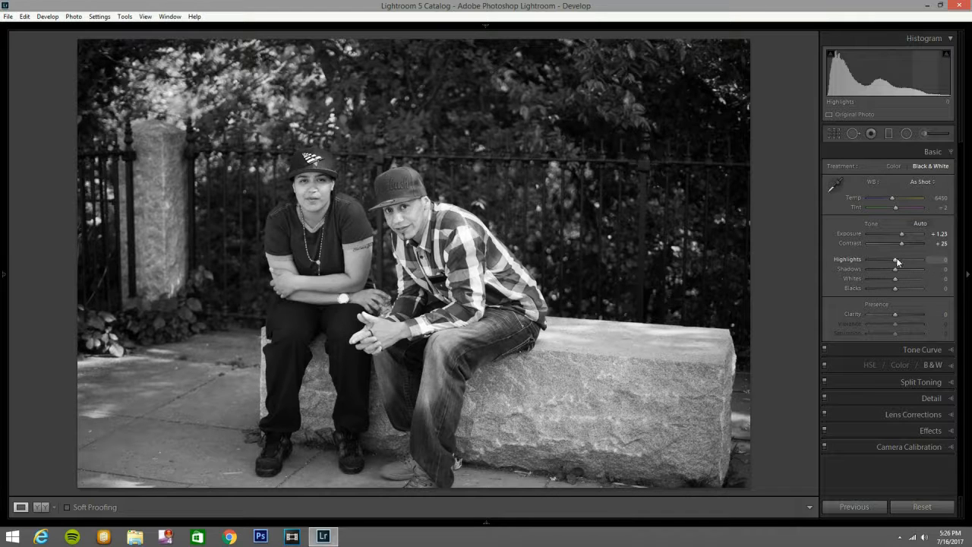
Lower Highlights to -9 and raise Shadows to +25.
{"action": "left_click_drag", "start_coordinate": [894, 259], "coordinate": [893, 259]}
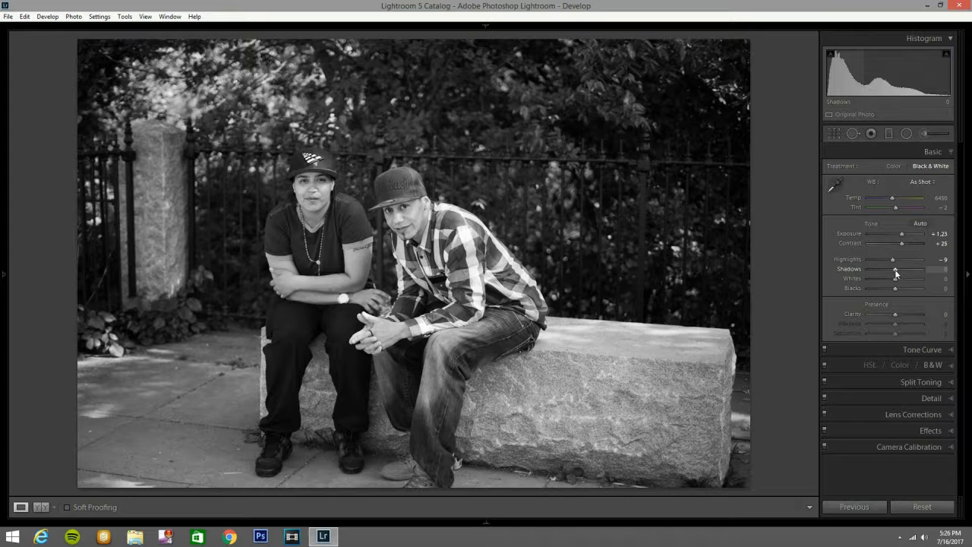
{"action": "left_click_drag", "start_coordinate": [897, 271], "coordinate": [896, 271]}
{"action": "key", "text": "Up"}
{"action": "key", "text": "Up"}
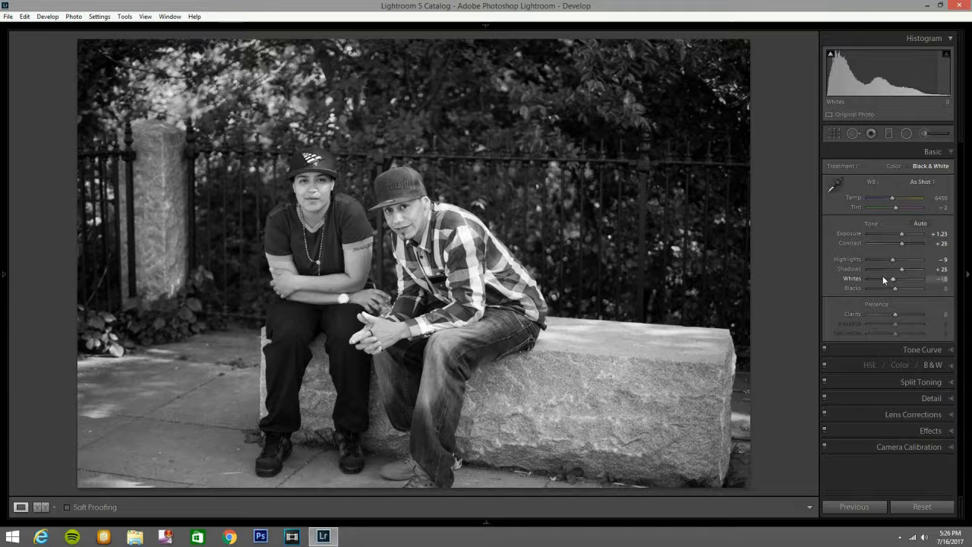
Set both Whites and Blacks to -25.
{"action": "left_click", "coordinate": [884, 279]}
{"action": "left_click_drag", "start_coordinate": [883, 277], "coordinate": [886, 278]}
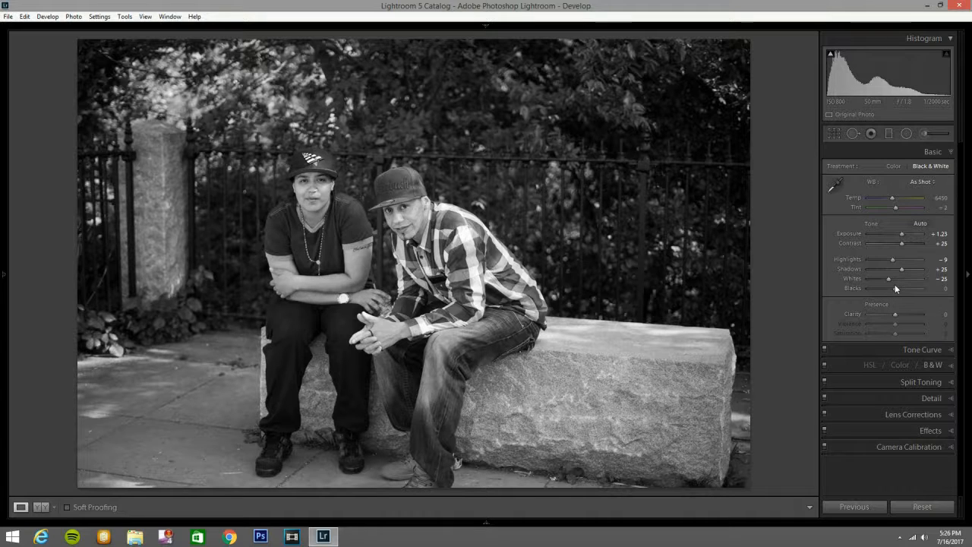
{"action": "key", "text": "Down"}
{"action": "key", "text": "Down"}
{"action": "key", "text": "Down"}
{"action": "key", "text": "Down"}
{"action": "key", "text": "Down"}
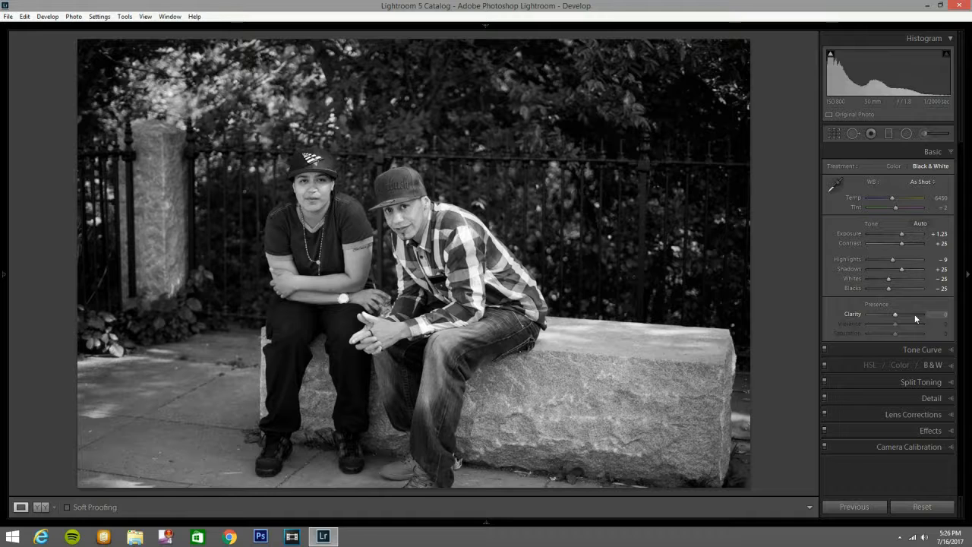
Raise Clarity to +15 and change the white balance preset to Daylight.
{"action": "key", "text": "Up"}
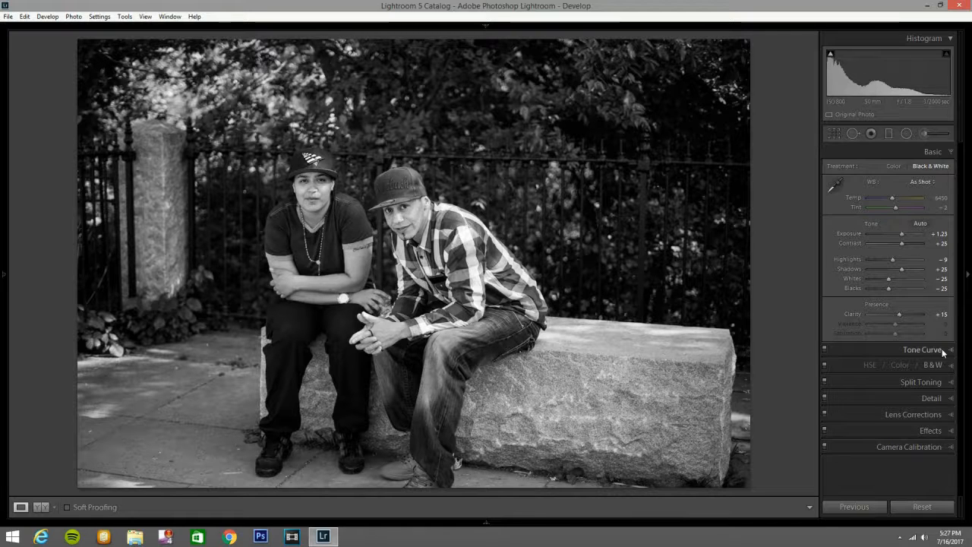
{"action": "left_click", "coordinate": [918, 182]}
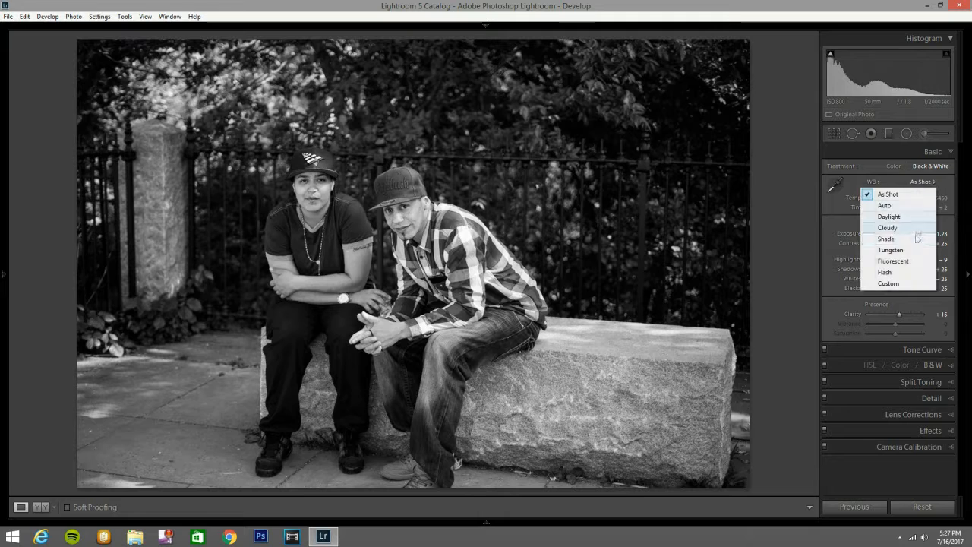
{"action": "left_click", "coordinate": [911, 217]}
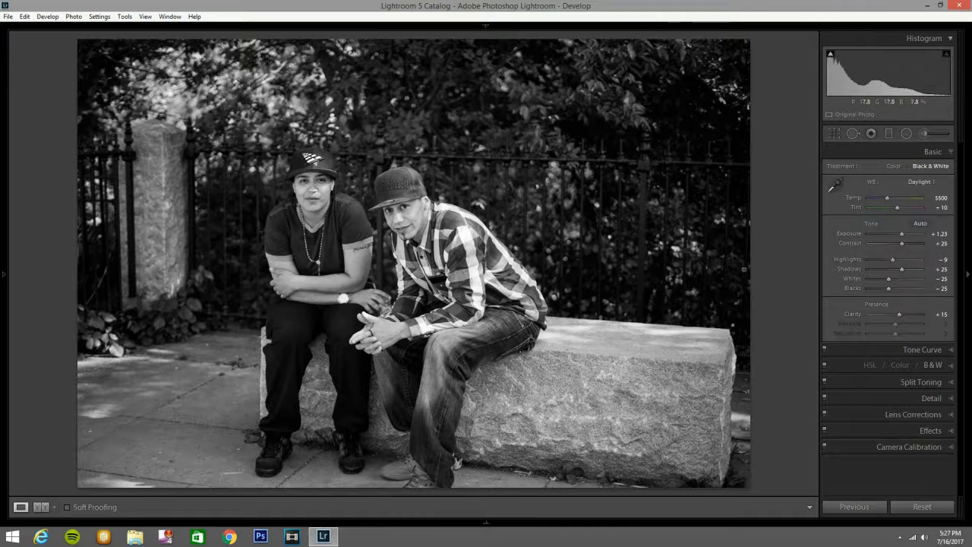
Raise the RGB tone curve's black point and add points that flatten the shadows, ending near 36.5 / 30.2 %.
{"action": "left_click", "coordinate": [942, 350]}
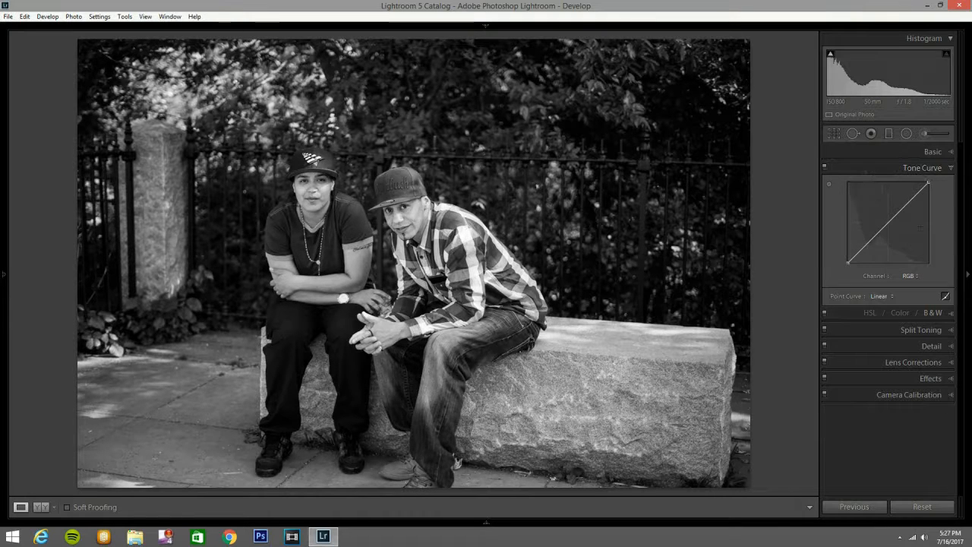
{"action": "left_click_drag", "start_coordinate": [848, 263], "coordinate": [848, 250]}
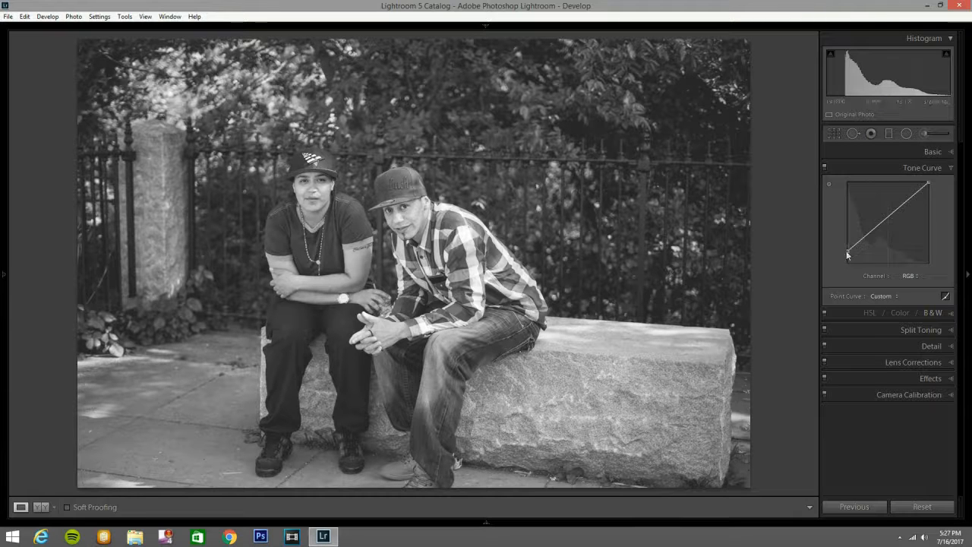
{"action": "left_click_drag", "start_coordinate": [846, 251], "coordinate": [852, 249]}
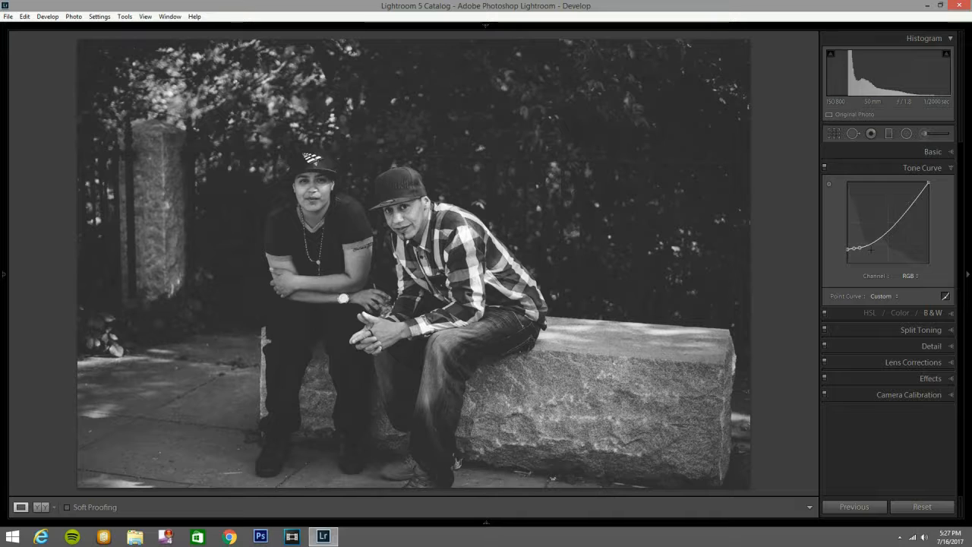
{"action": "left_click", "coordinate": [865, 246]}
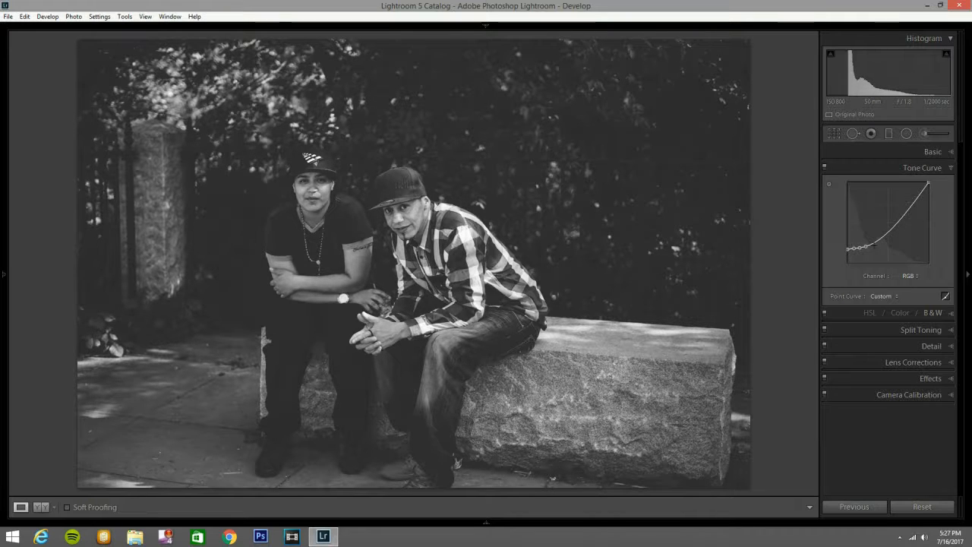
{"action": "left_click_drag", "start_coordinate": [866, 246], "coordinate": [870, 243]}
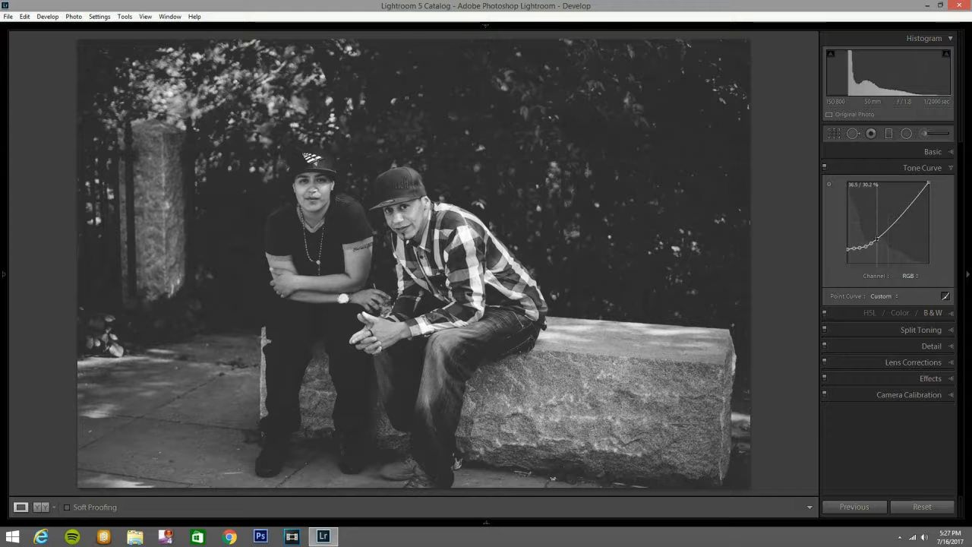
{"action": "left_click", "coordinate": [877, 238]}
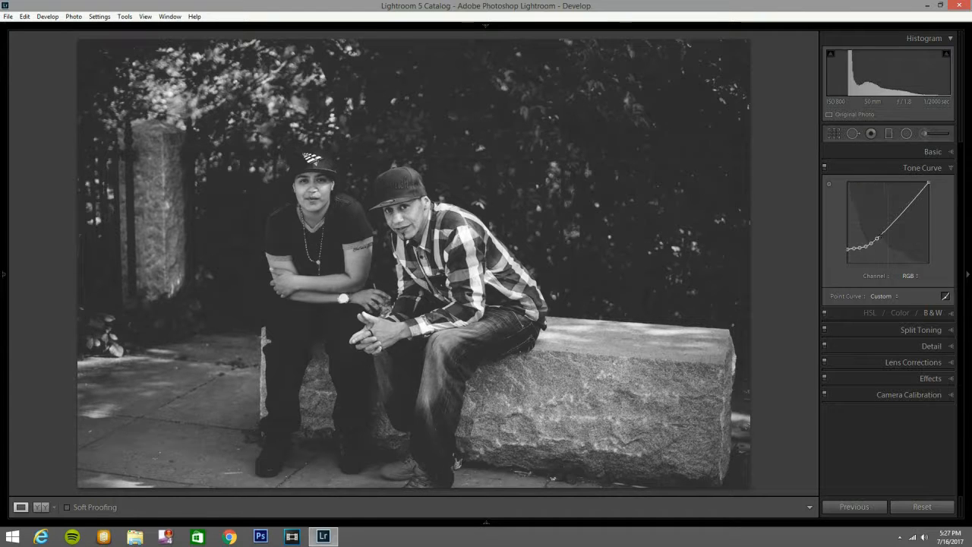
Lift the tone curve's upper midtones through about 72.9 / 81.2 %, and lower its white point to flatten the highlights.
{"action": "left_click_drag", "start_coordinate": [885, 230], "coordinate": [890, 223]}
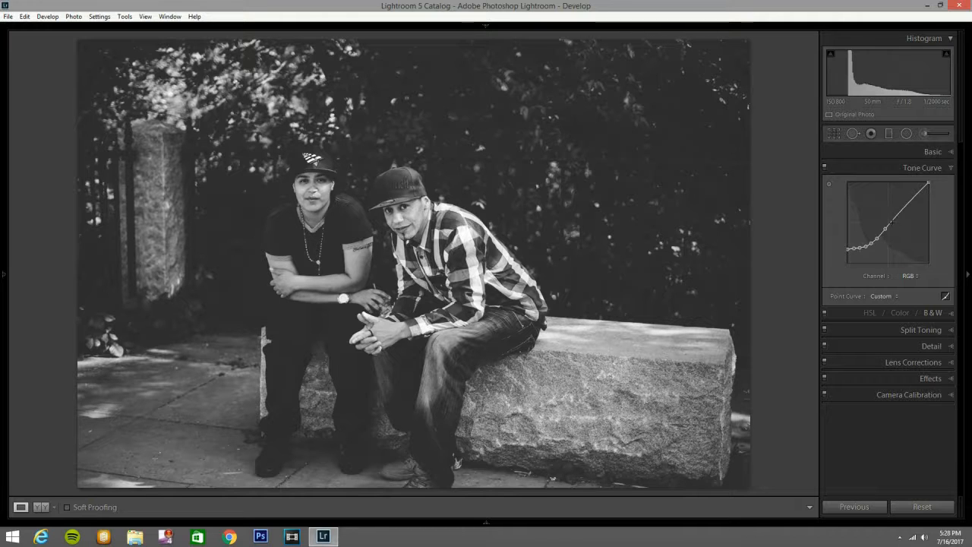
{"action": "left_click_drag", "start_coordinate": [892, 222], "coordinate": [901, 205]}
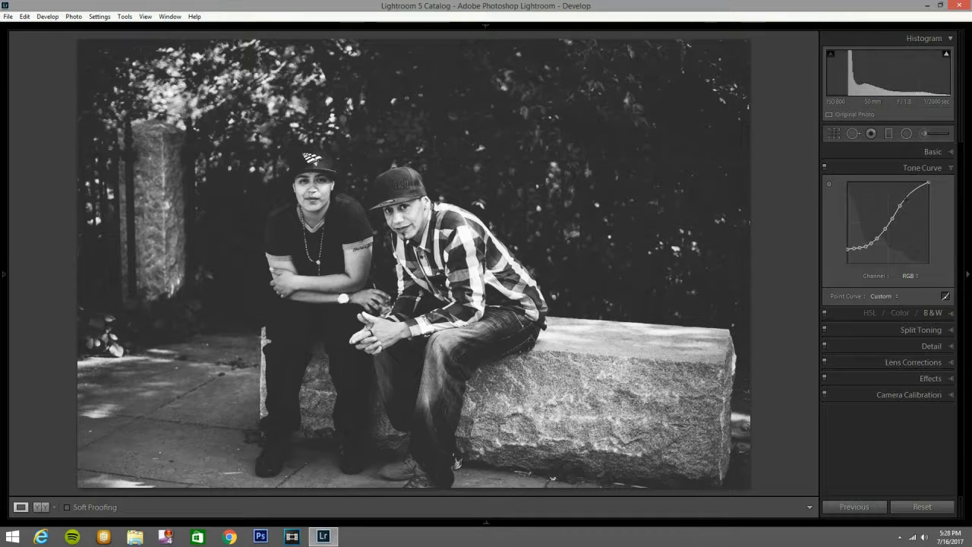
{"action": "left_click", "coordinate": [907, 198]}
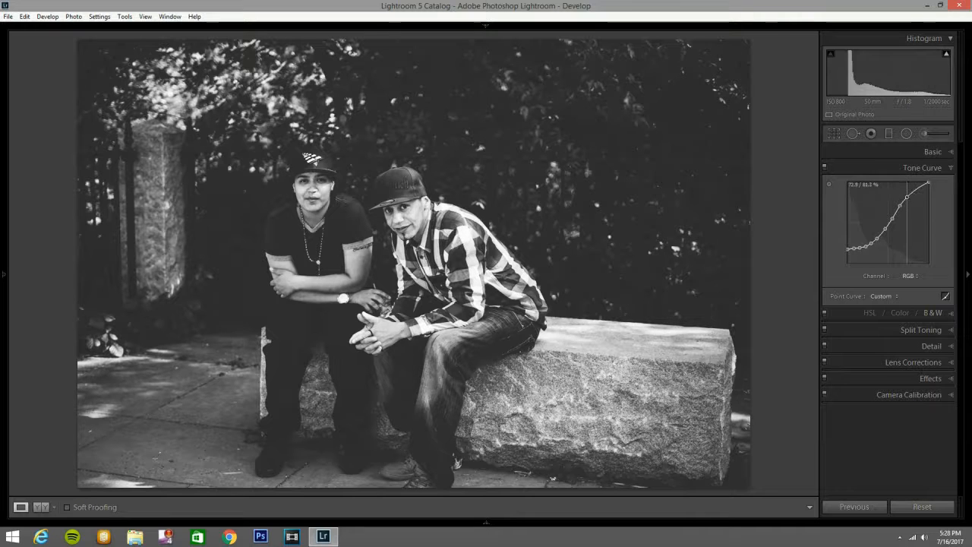
{"action": "left_click_drag", "start_coordinate": [906, 197], "coordinate": [900, 205]}
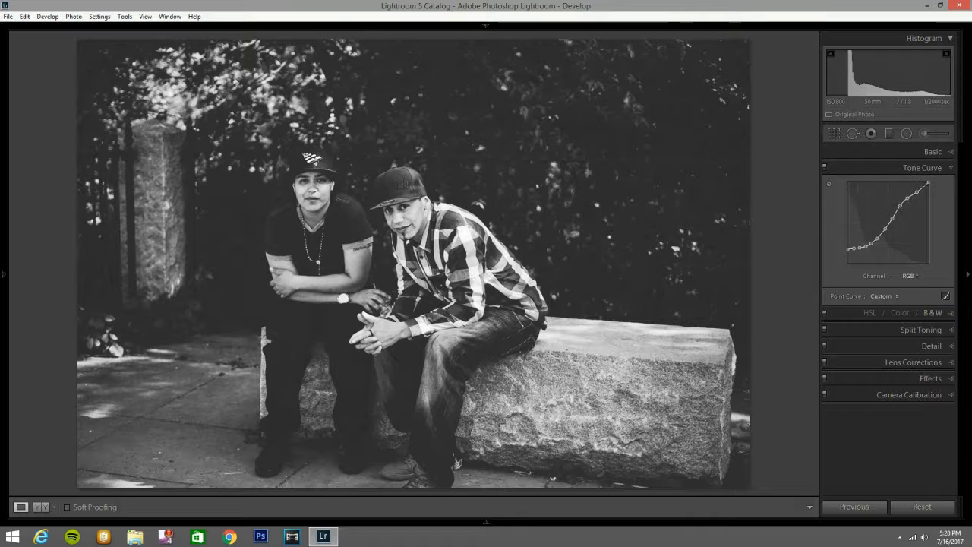
{"action": "left_click_drag", "start_coordinate": [928, 183], "coordinate": [928, 191]}
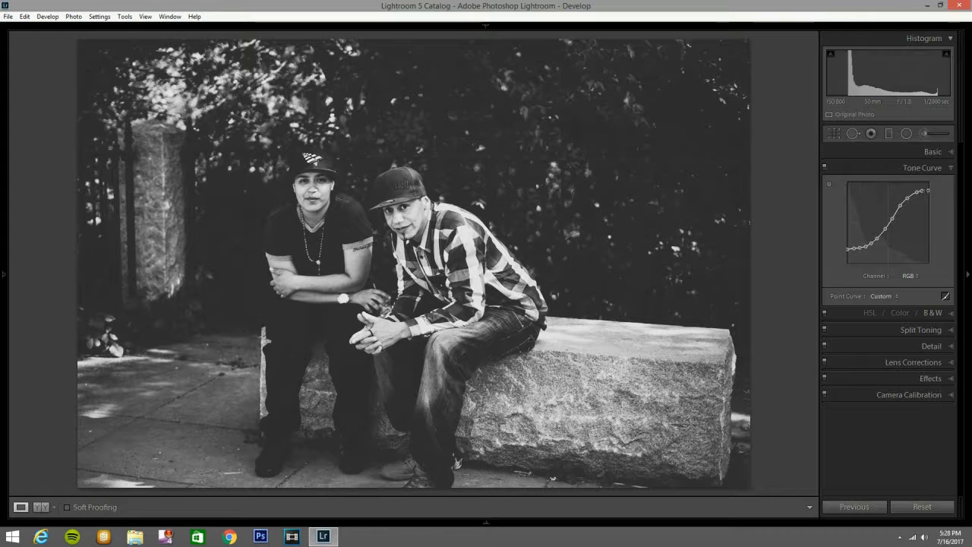
{"action": "left_click_drag", "start_coordinate": [928, 191], "coordinate": [922, 191]}
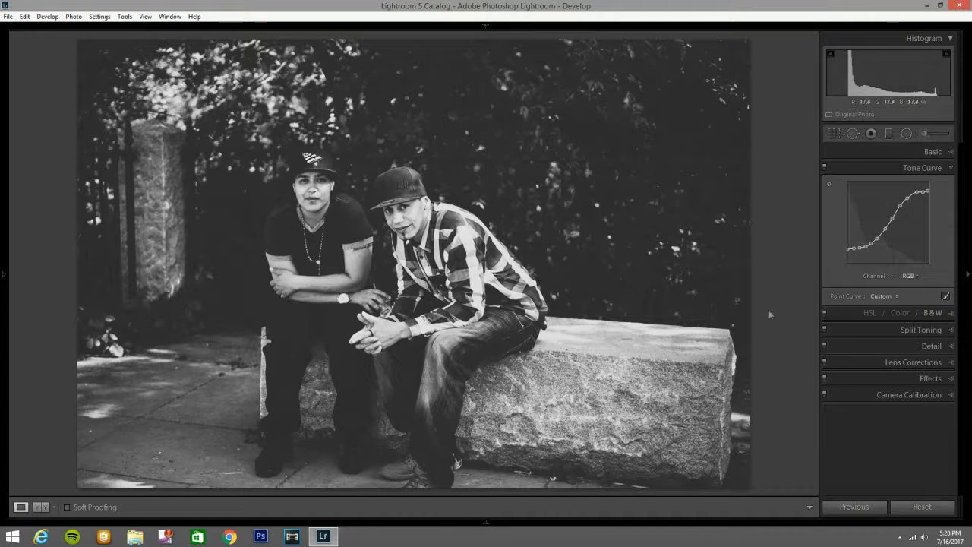
Set the split toning hue to 360 for both highlights and shadows, and compare the photo with split toning off and on.
{"action": "left_click", "coordinate": [955, 313]}
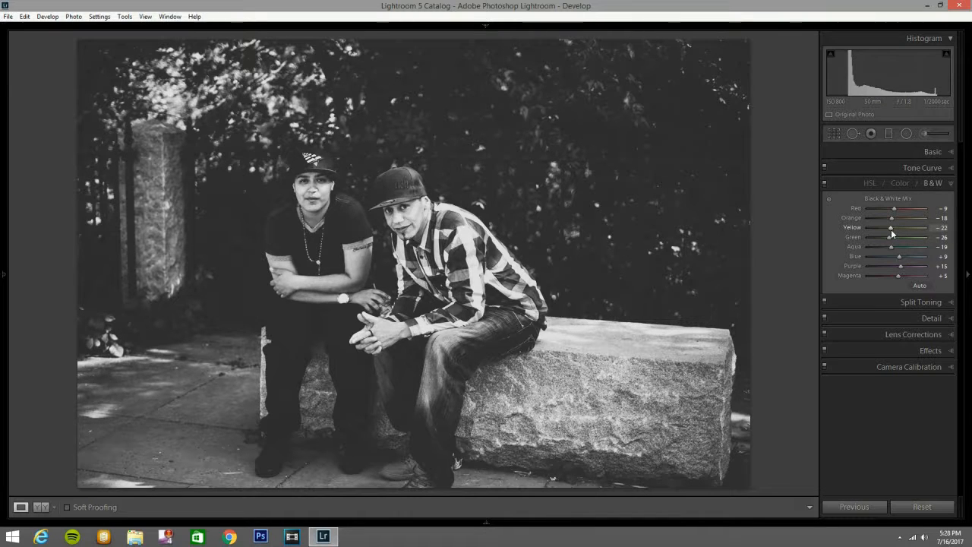
{"action": "left_click", "coordinate": [948, 304]}
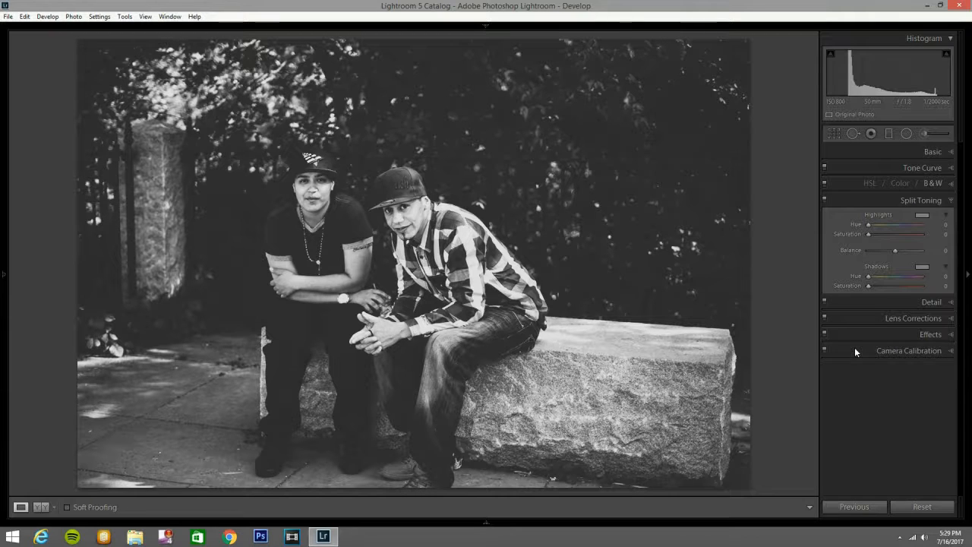
{"action": "left_click_drag", "start_coordinate": [871, 226], "coordinate": [928, 226]}
{"action": "left_click_drag", "start_coordinate": [868, 276], "coordinate": [931, 277]}
{"action": "left_click", "coordinate": [824, 202]}
{"action": "left_click", "coordinate": [824, 200]}
Add a dark post-crop vignette with the Amount set to -34.
{"action": "left_click", "coordinate": [945, 335]}
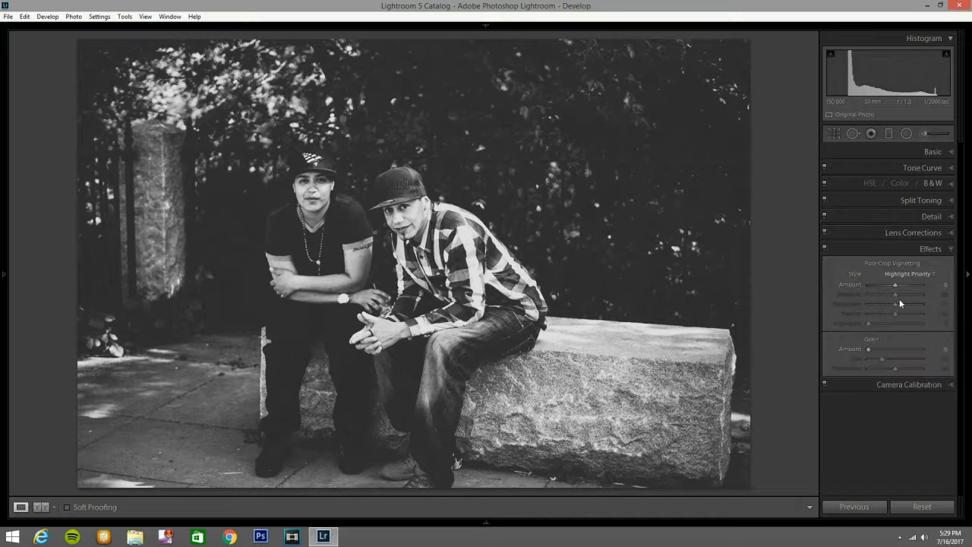
{"action": "left_click_drag", "start_coordinate": [895, 285], "coordinate": [885, 284]}
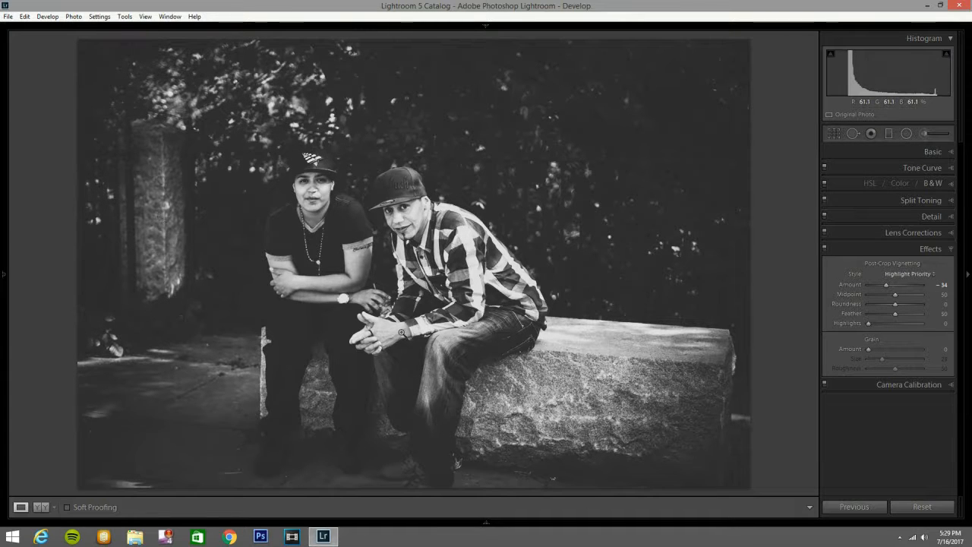
In the camera calibration, set Shadows Tint to +53, Red Primary Hue to -83 and Red Primary Saturation to -68.
{"action": "left_click", "coordinate": [946, 384]}
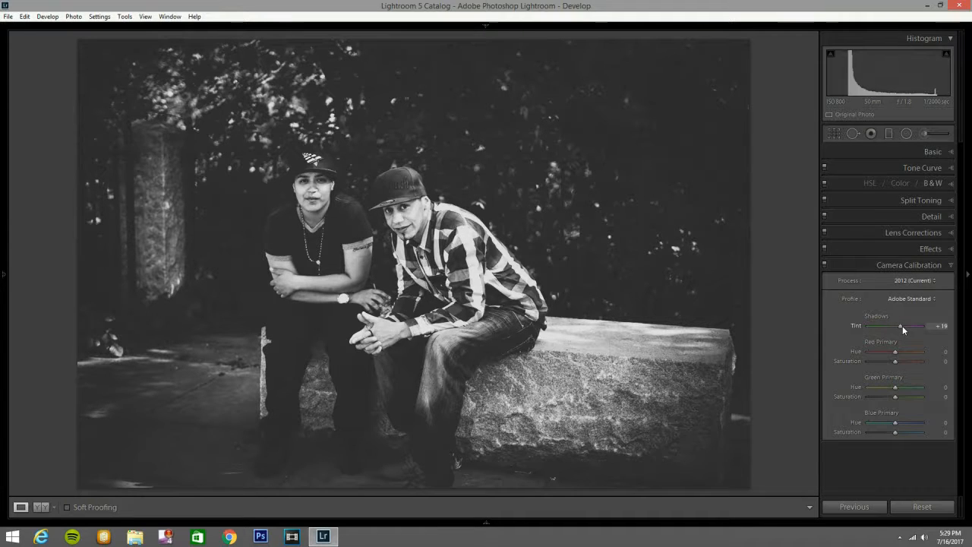
{"action": "left_click_drag", "start_coordinate": [907, 324], "coordinate": [907, 325]}
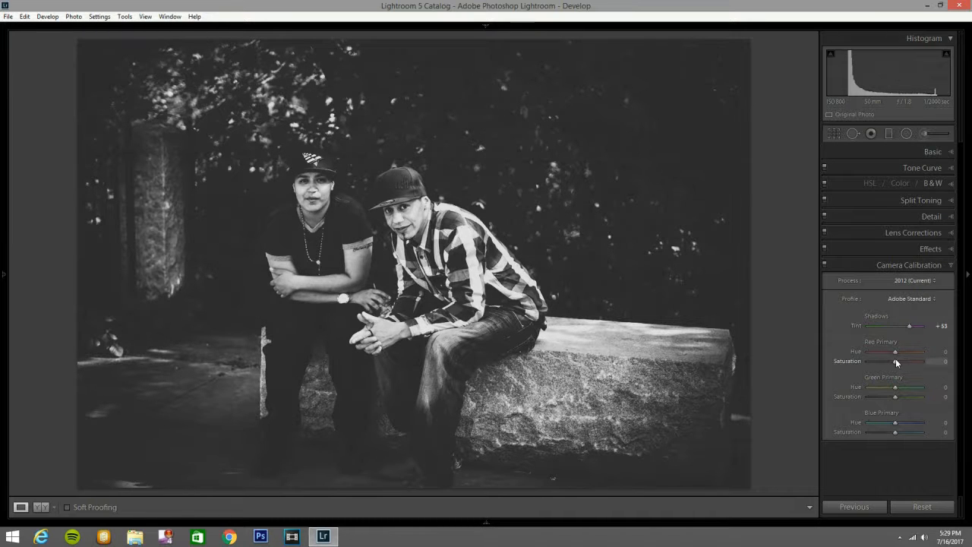
{"action": "left_click_drag", "start_coordinate": [896, 352], "coordinate": [874, 352]}
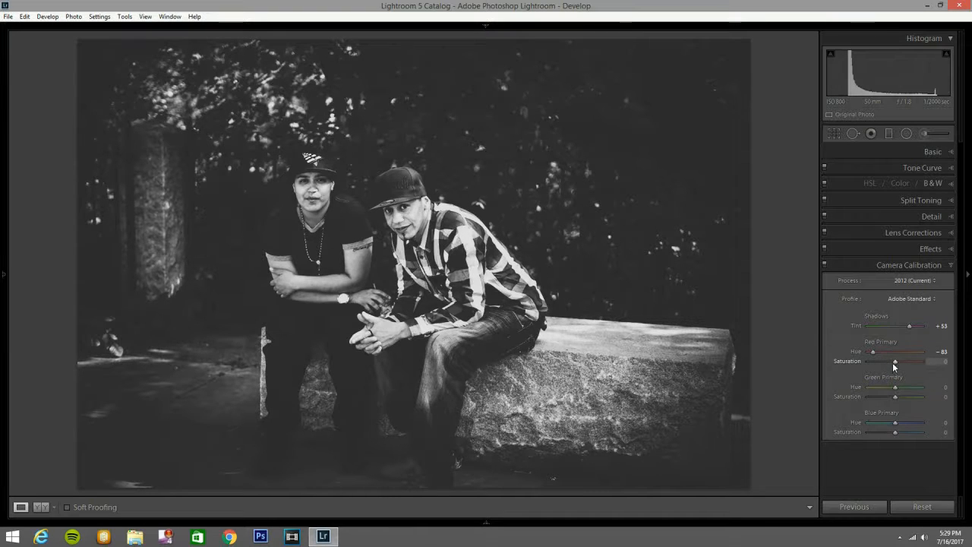
{"action": "left_click_drag", "start_coordinate": [894, 362], "coordinate": [873, 361]}
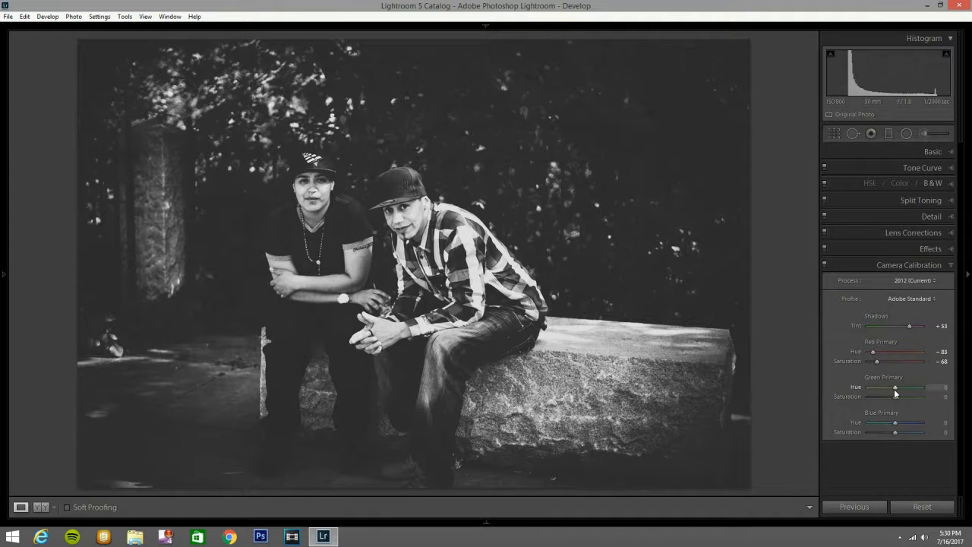
Set the Green Primary calibration to Hue -25 and Saturation +68.
{"action": "left_click_drag", "start_coordinate": [895, 389], "coordinate": [897, 389]}
{"action": "left_click_drag", "start_coordinate": [890, 389], "coordinate": [889, 388]}
{"action": "left_click_drag", "start_coordinate": [894, 398], "coordinate": [912, 398]}
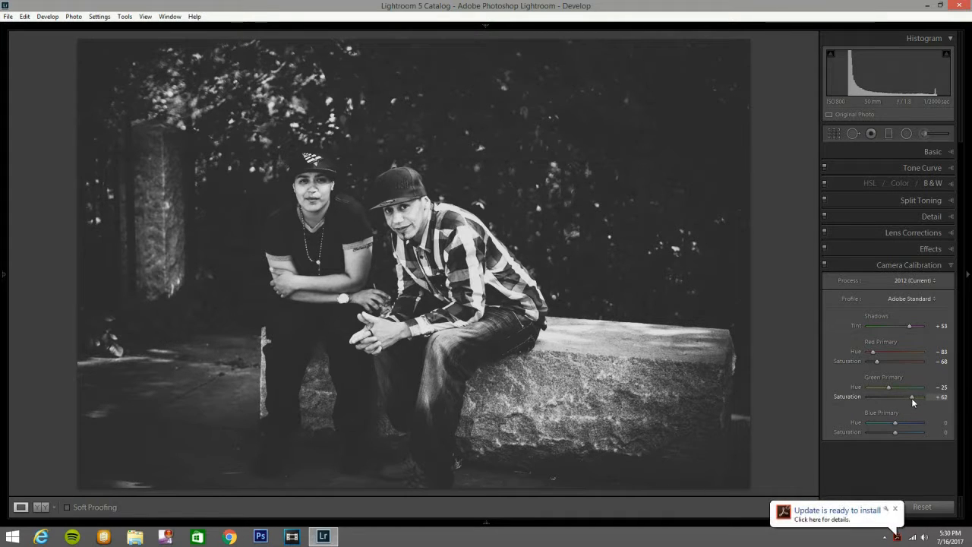
{"action": "left_click_drag", "start_coordinate": [913, 398], "coordinate": [913, 398]}
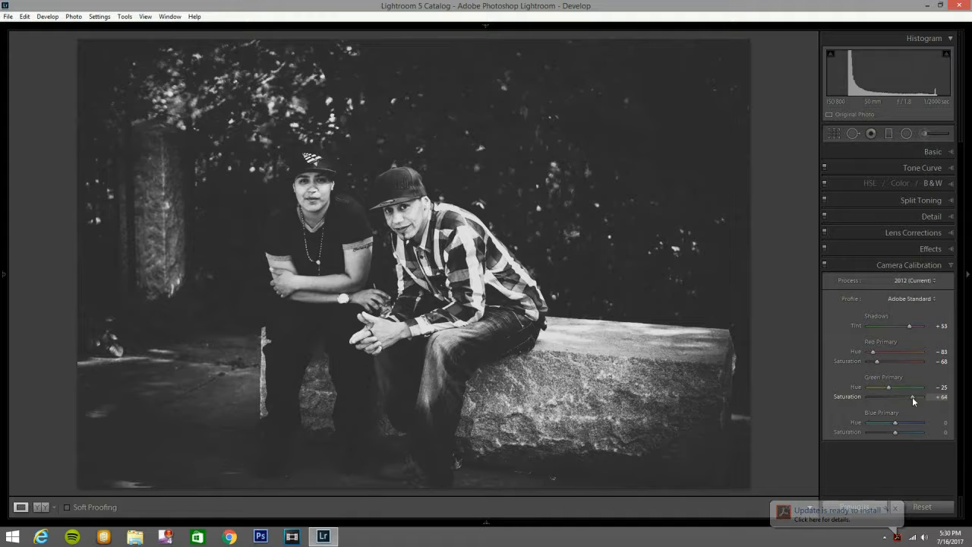
{"action": "left_click_drag", "start_coordinate": [913, 397], "coordinate": [913, 399]}
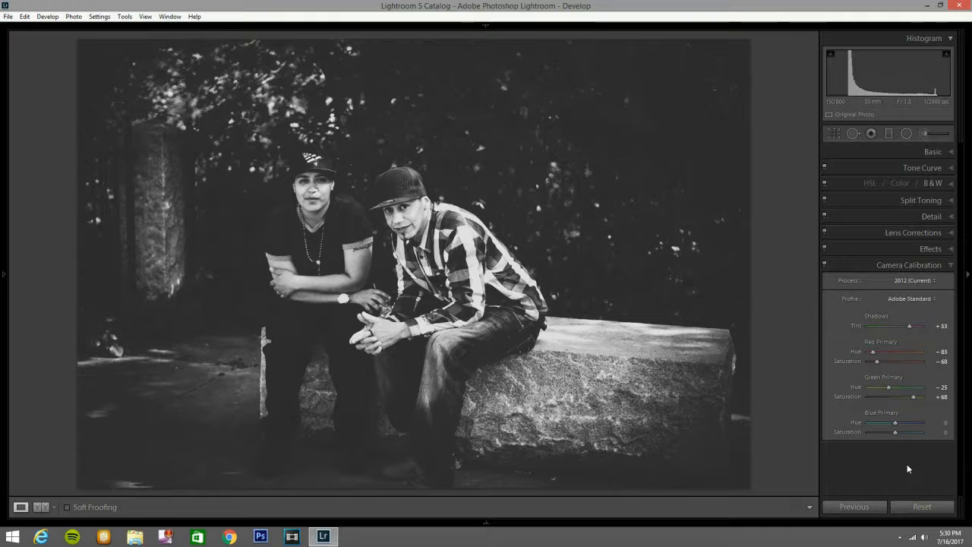
Set the Blue Primary calibration to Hue +66 and Saturation +81.
{"action": "left_click_drag", "start_coordinate": [899, 426], "coordinate": [918, 424]}
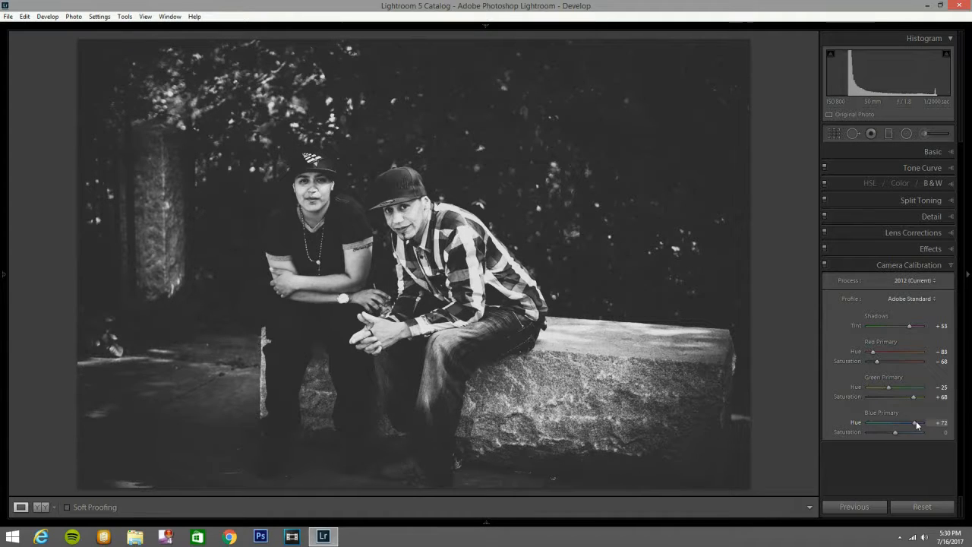
{"action": "left_click_drag", "start_coordinate": [917, 426], "coordinate": [915, 425]}
{"action": "left_click_drag", "start_coordinate": [895, 432], "coordinate": [919, 435]}
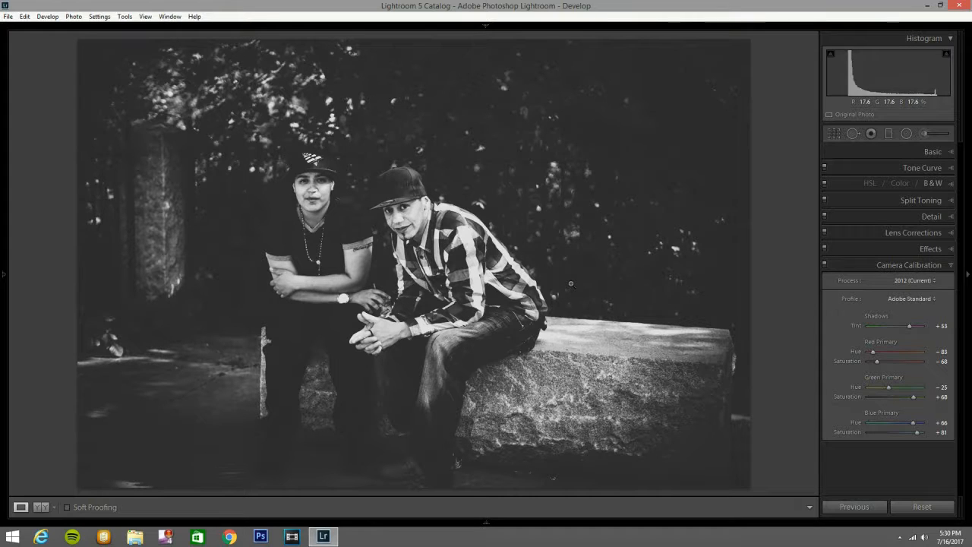
Darken the photo's upper, left and right sides with graduated filters at Exposure -0.60 and Clarity 13, and compare before and after.
{"action": "left_click", "coordinate": [888, 133]}
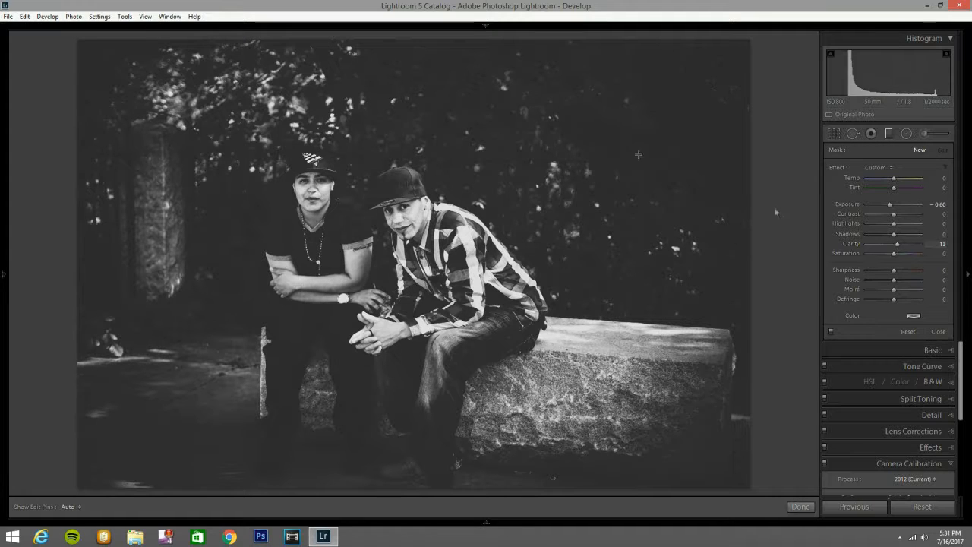
{"action": "left_click_drag", "start_coordinate": [425, 47], "coordinate": [424, 194]}
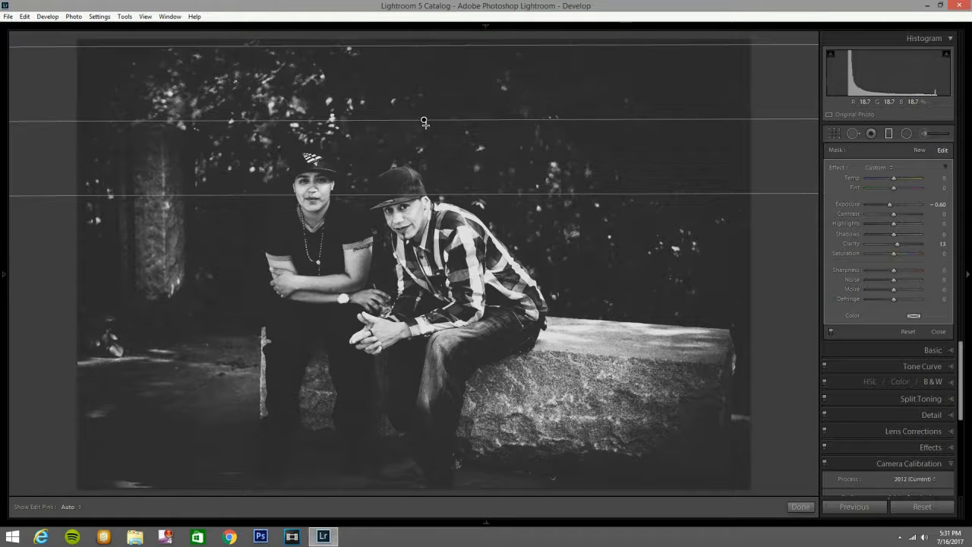
{"action": "left_click_drag", "start_coordinate": [426, 115], "coordinate": [423, 141]}
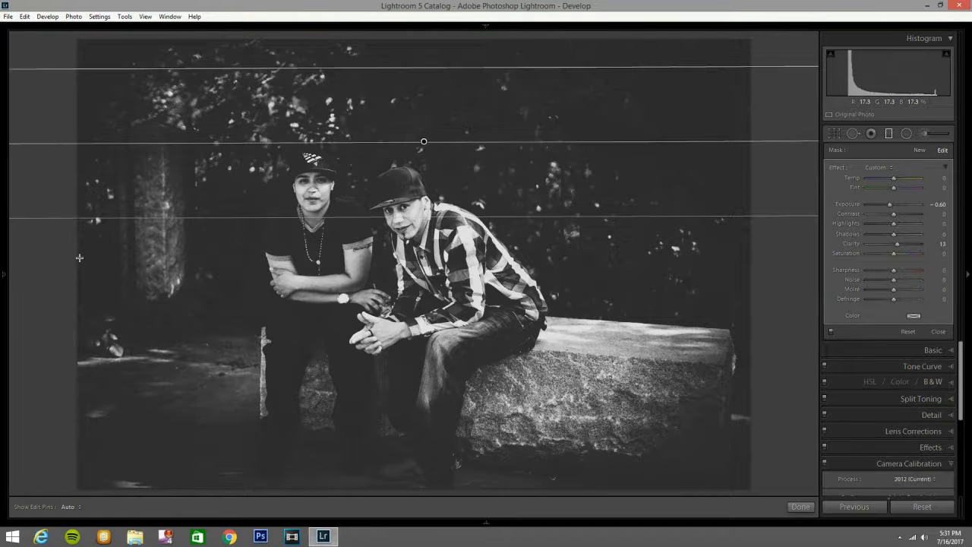
{"action": "left_click_drag", "start_coordinate": [76, 255], "coordinate": [329, 254]}
{"action": "left_click_drag", "start_coordinate": [742, 265], "coordinate": [444, 335]}
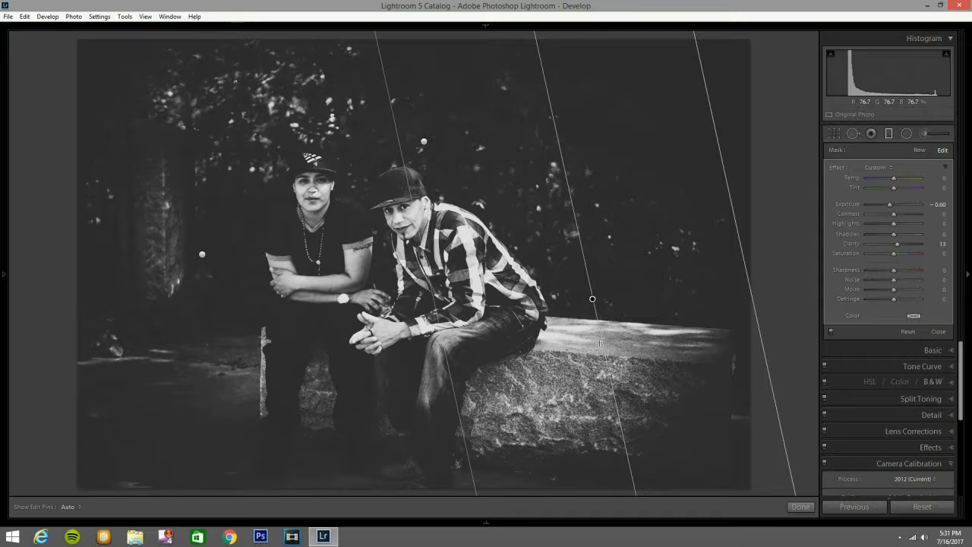
{"action": "left_click", "coordinate": [890, 134]}
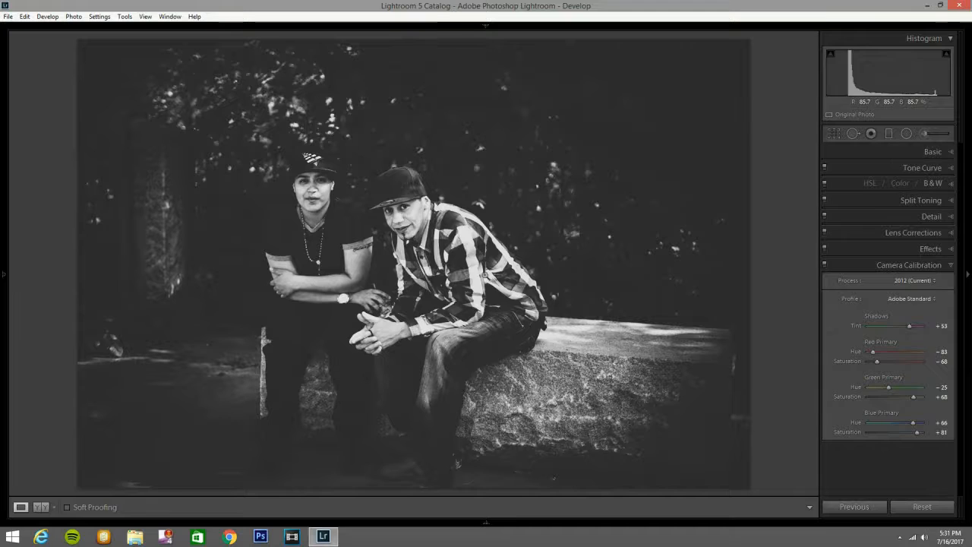
{"action": "key", "text": "y"}
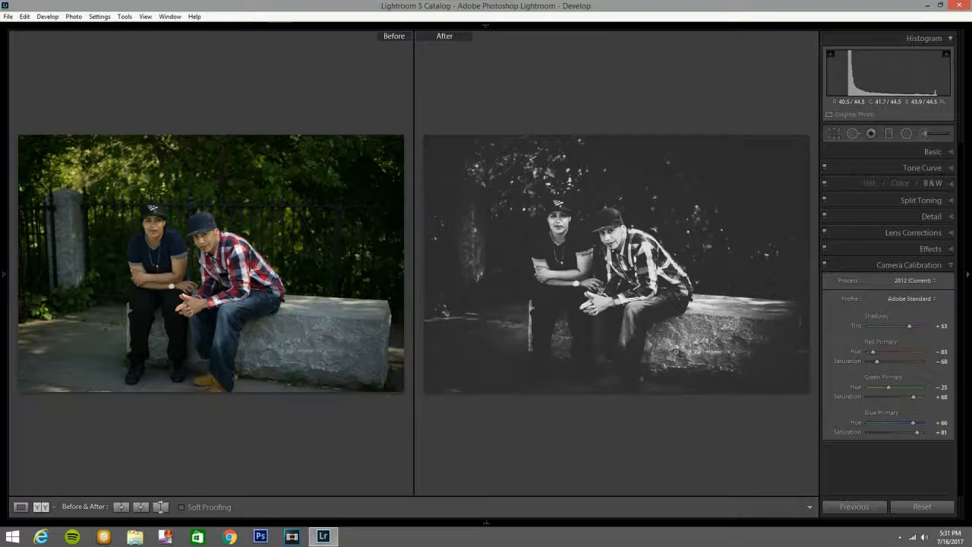
{"action": "key", "text": "y"}
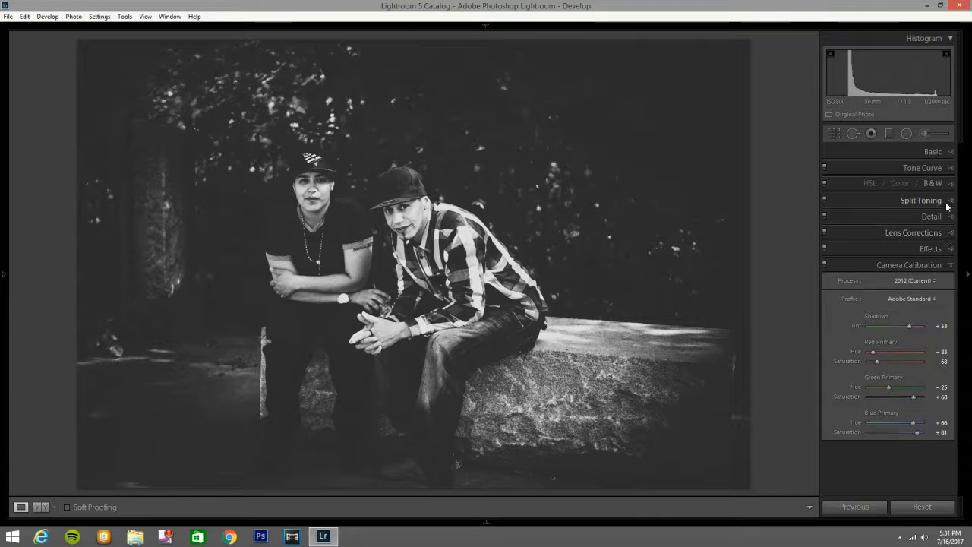
Set split toning saturation to 4 for highlights and 14 for shadows, and raise the balance toward the highlights.
{"action": "left_click", "coordinate": [921, 200]}
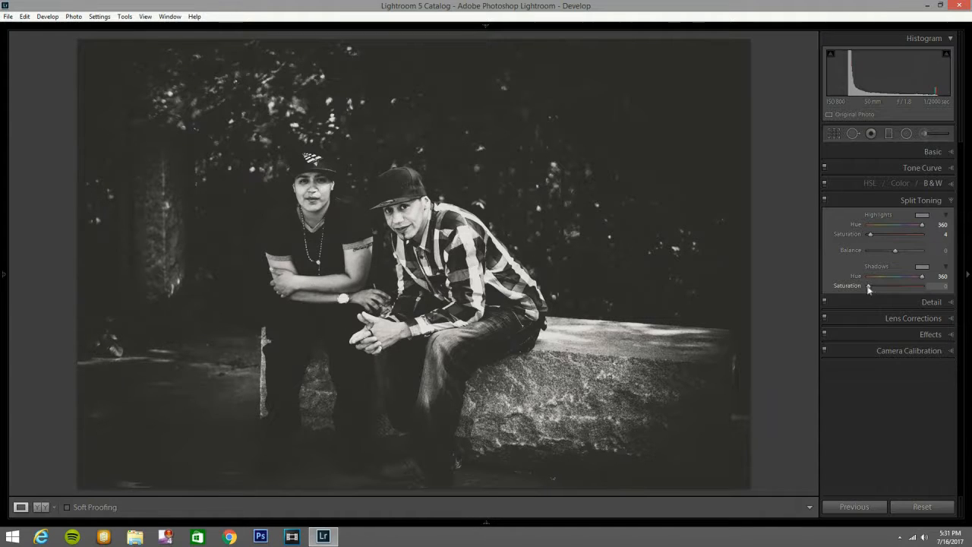
{"action": "left_click_drag", "start_coordinate": [865, 286], "coordinate": [871, 285]}
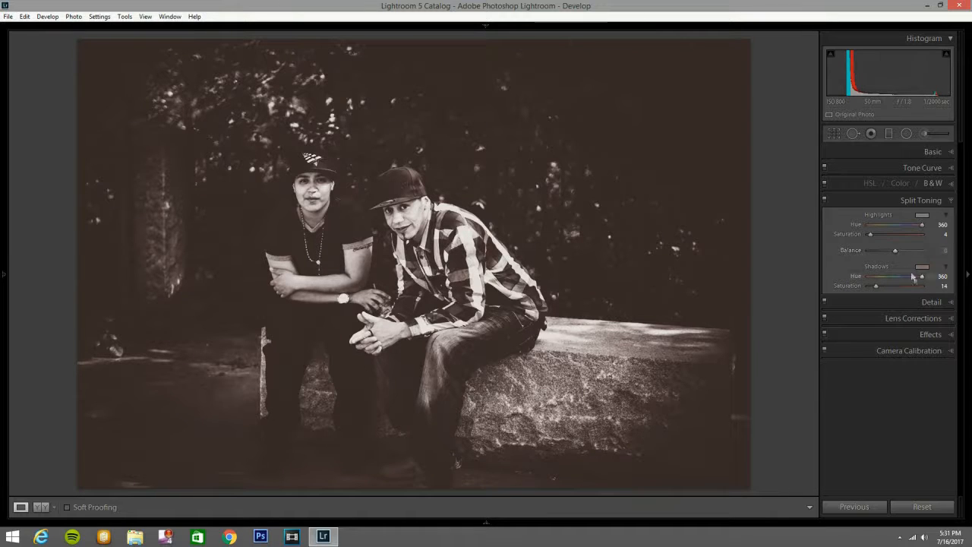
{"action": "left_click_drag", "start_coordinate": [895, 251], "coordinate": [917, 247]}
Brush over the jeans of the man in the plaid shirt with a size 6 adjustment brush and set its Exposure to 0.60.
{"action": "left_click", "coordinate": [947, 155]}
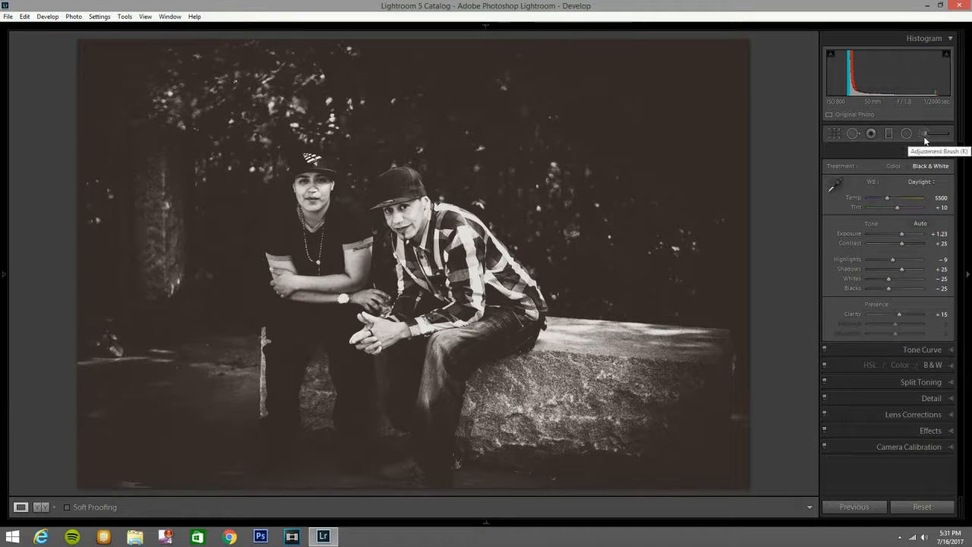
{"action": "left_click", "coordinate": [925, 139]}
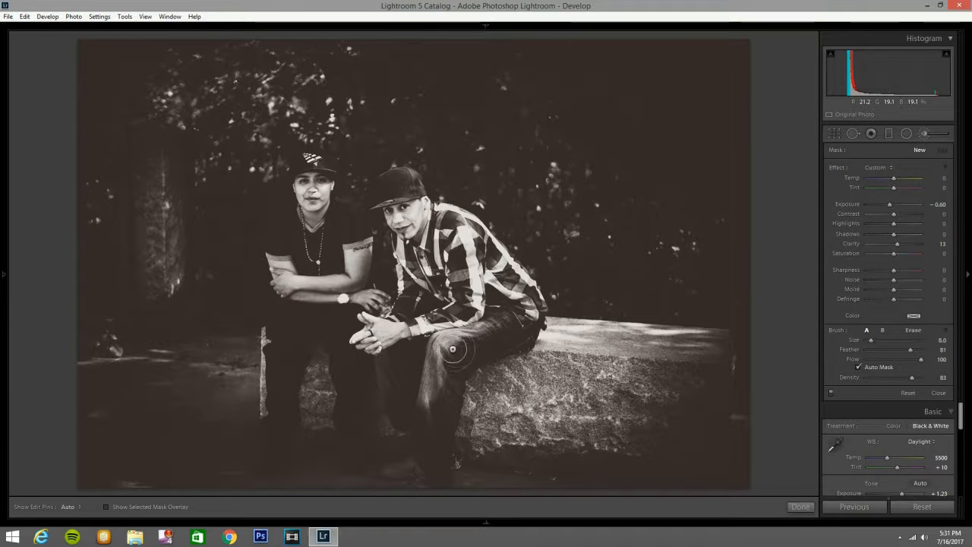
{"action": "scroll", "coordinate": [448, 356], "scroll_direction": "down", "scroll_amount": 2}
{"action": "mouse_move", "coordinate": [468, 331]}
{"action": "left_mouse_down"}
{"action": "mouse_move", "coordinate": [437, 351]}
{"action": "mouse_move", "coordinate": [427, 391]}
{"action": "left_mouse_up"}
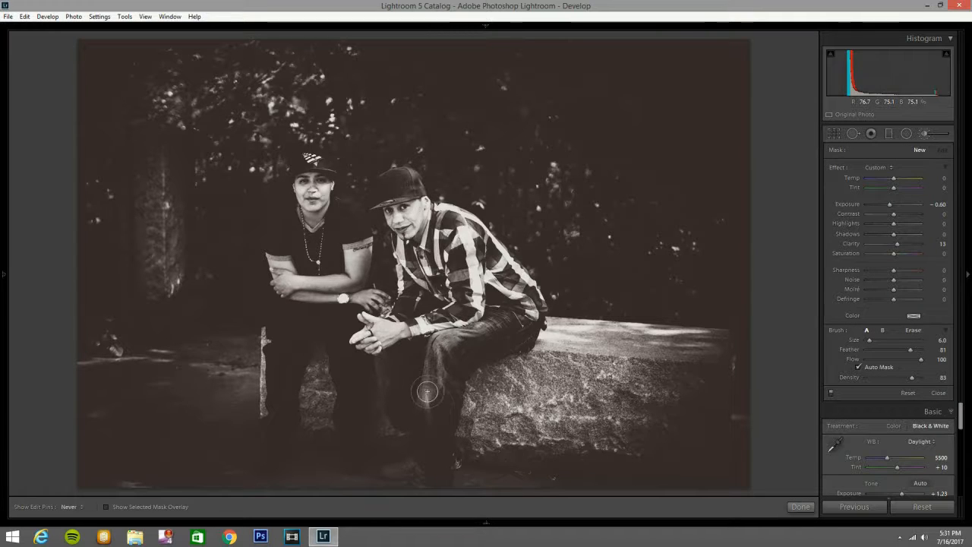
{"action": "left_click", "coordinate": [898, 205]}
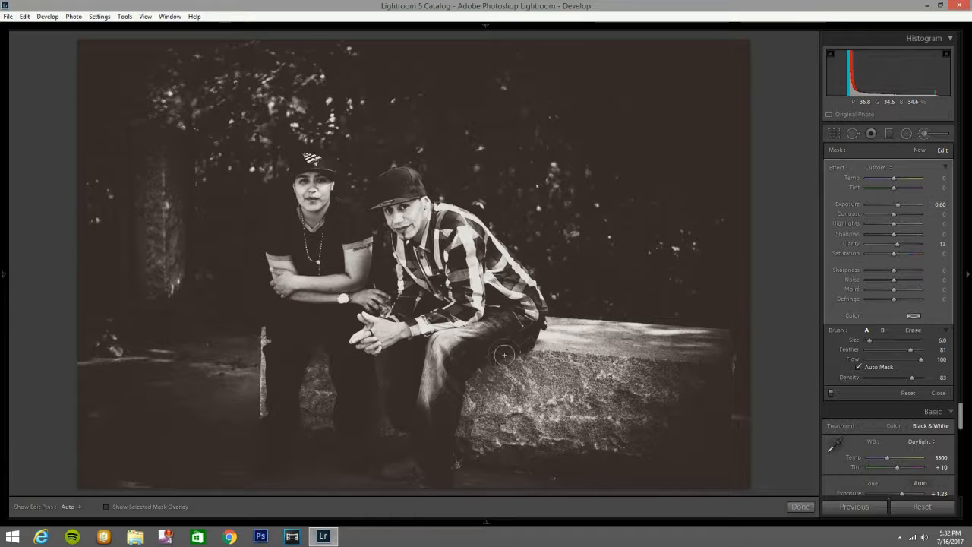
Enlarge the adjustment brush to size 8 and paint the 0.60 exposure boost over the foliage above the man in the dark T-shirt.
{"action": "scroll", "coordinate": [421, 342], "scroll_direction": "down", "scroll_amount": 1}
{"action": "key", "text": "h"}
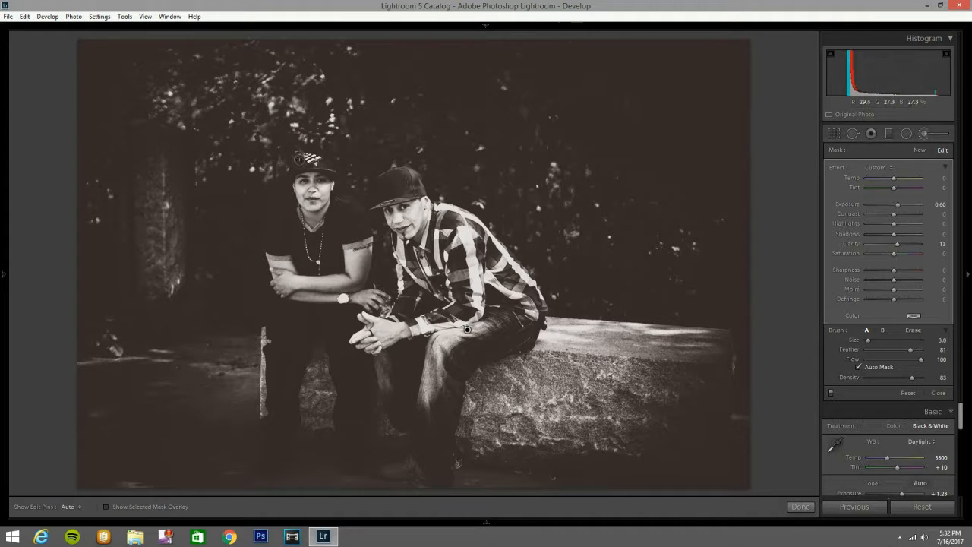
{"action": "key", "text": "h"}
{"action": "key", "text": "h"}
{"action": "scroll", "coordinate": [322, 267], "scroll_direction": "down", "scroll_amount": 3}
{"action": "key", "text": "h"}
{"action": "scroll", "coordinate": [593, 304], "scroll_direction": "up", "scroll_amount": 8}
{"action": "key", "text": "h"}
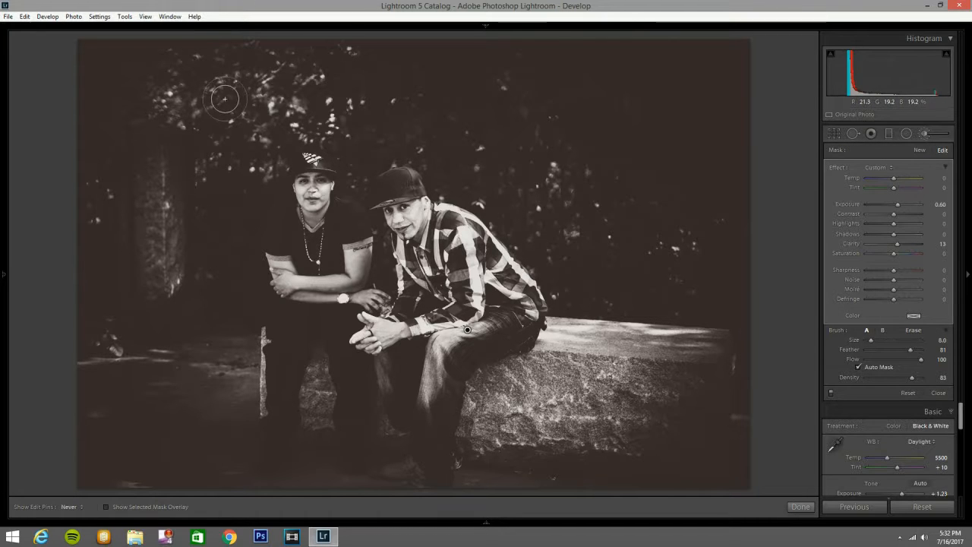
{"action": "key", "text": "h"}
{"action": "mouse_move", "coordinate": [264, 96]}
{"action": "left_mouse_down"}
{"action": "mouse_move", "coordinate": [194, 109]}
{"action": "mouse_move", "coordinate": [266, 135]}
{"action": "mouse_move", "coordinate": [268, 156]}
{"action": "mouse_move", "coordinate": [249, 156]}
{"action": "mouse_move", "coordinate": [237, 144]}
{"action": "mouse_move", "coordinate": [320, 118]}
{"action": "left_mouse_up"}
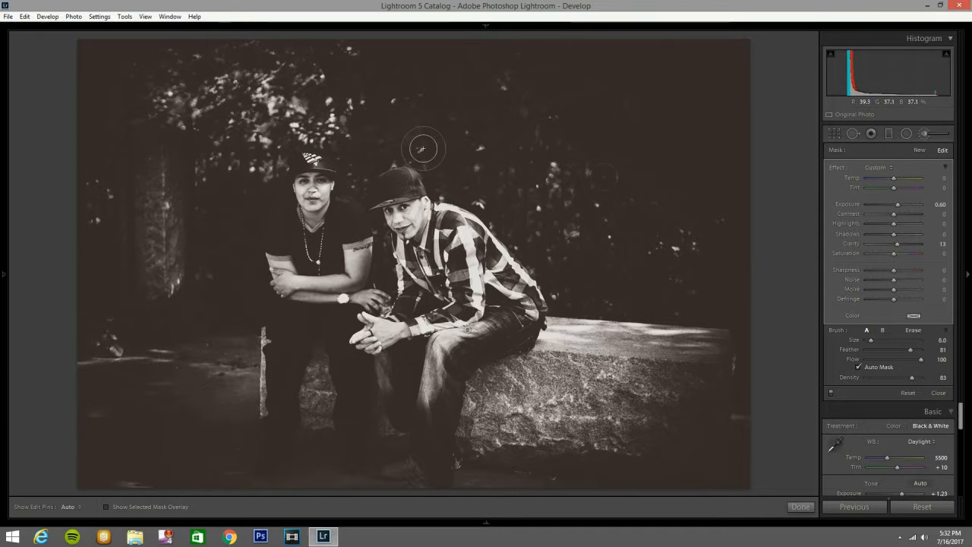
{"action": "left_click", "coordinate": [889, 134]}
{"action": "left_click", "coordinate": [916, 133]}
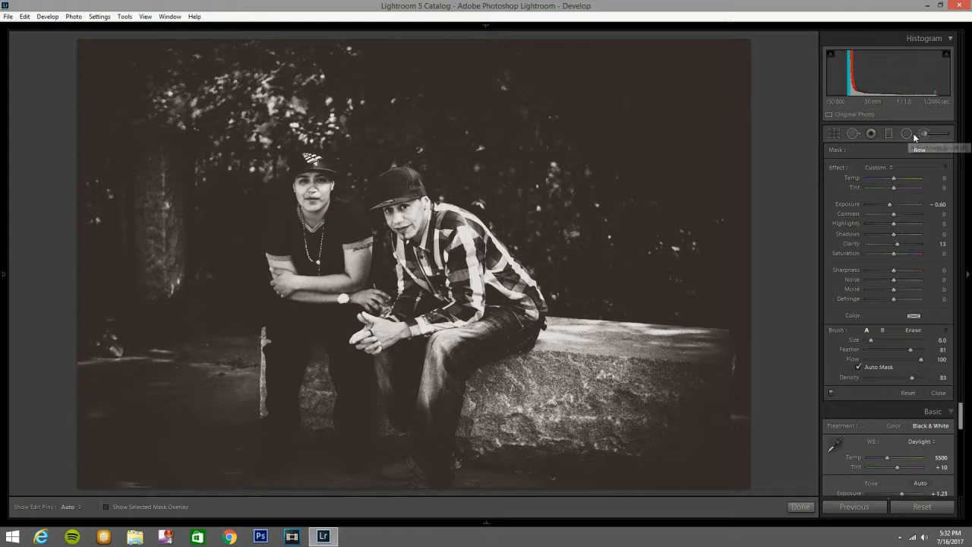
{"action": "left_click", "coordinate": [926, 133]}
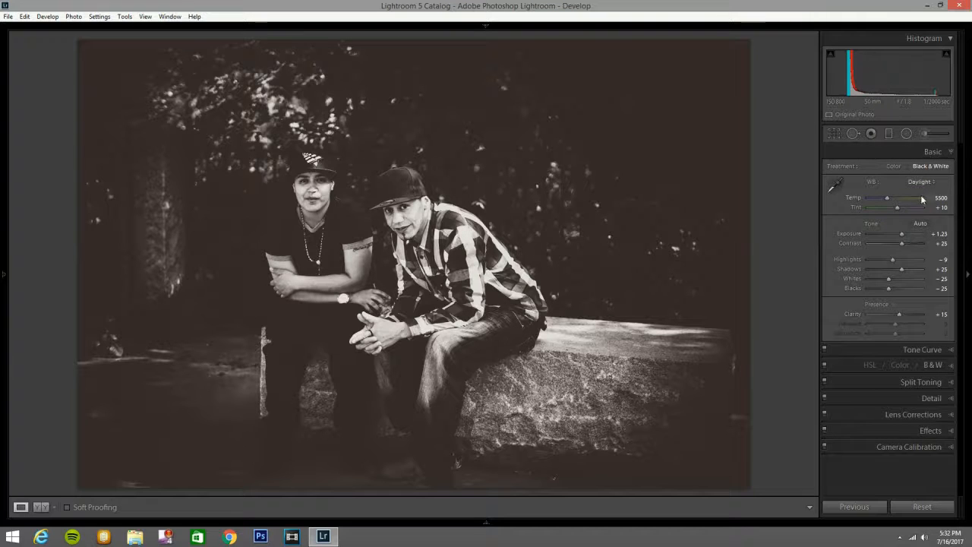
{"action": "left_click", "coordinate": [915, 181]}
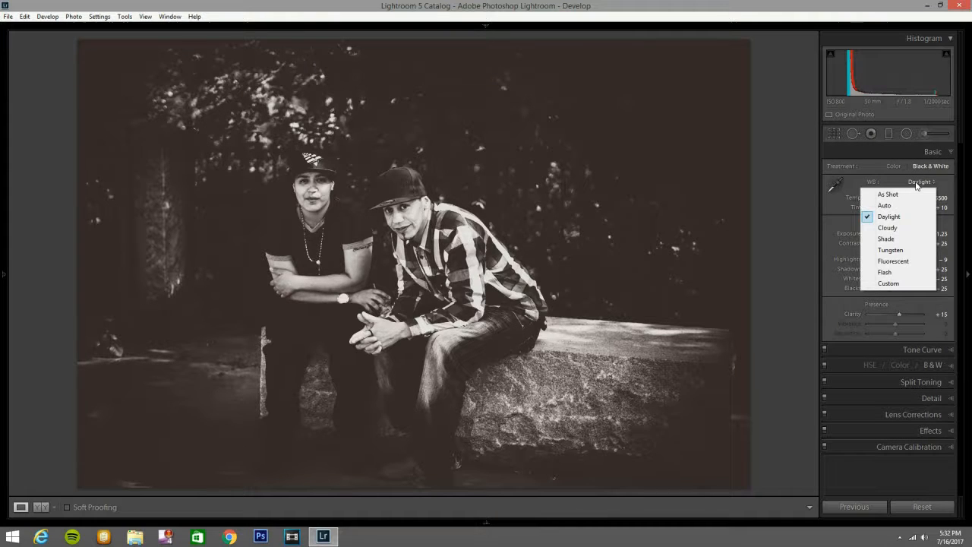
{"action": "left_click", "coordinate": [925, 130]}
Brush over the background and stone bench around the two men with a size 16 adjustment brush at Exposure 0, Clarity -100 and Sharpness -100.
{"action": "left_click", "coordinate": [924, 132]}
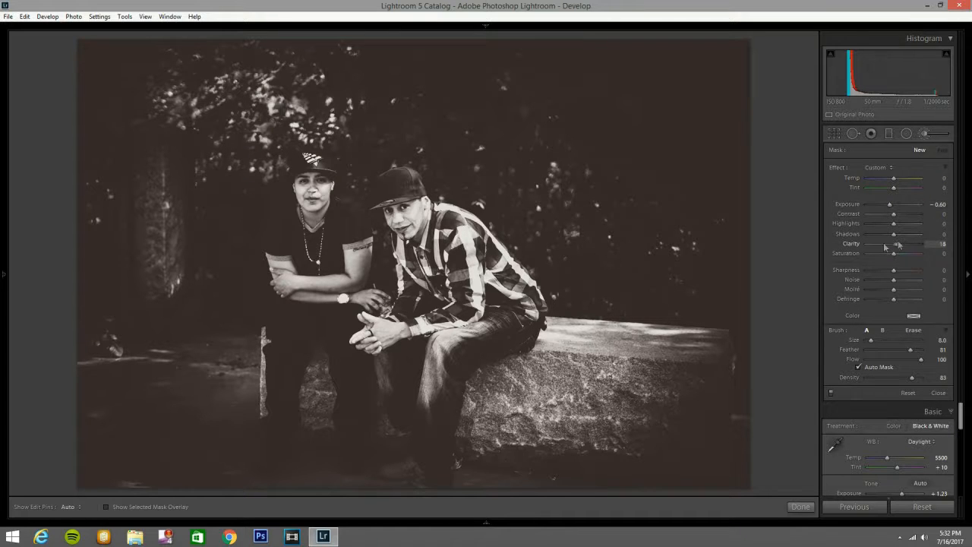
{"action": "left_click_drag", "start_coordinate": [893, 270], "coordinate": [850, 273]}
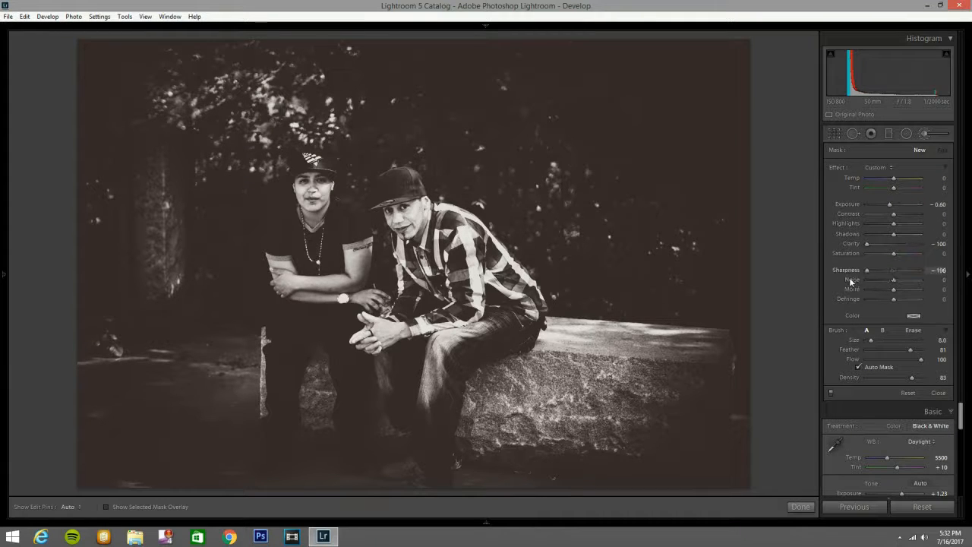
{"action": "scroll", "coordinate": [619, 127], "scroll_direction": "up", "scroll_amount": 6}
{"action": "key", "text": "h"}
{"action": "mouse_move", "coordinate": [187, 84]}
{"action": "left_mouse_down"}
{"action": "mouse_move", "coordinate": [357, 76]}
{"action": "mouse_move", "coordinate": [391, 122]}
{"action": "mouse_move", "coordinate": [257, 129]}
{"action": "mouse_move", "coordinate": [176, 116]}
{"action": "mouse_move", "coordinate": [148, 270]}
{"action": "left_mouse_up"}
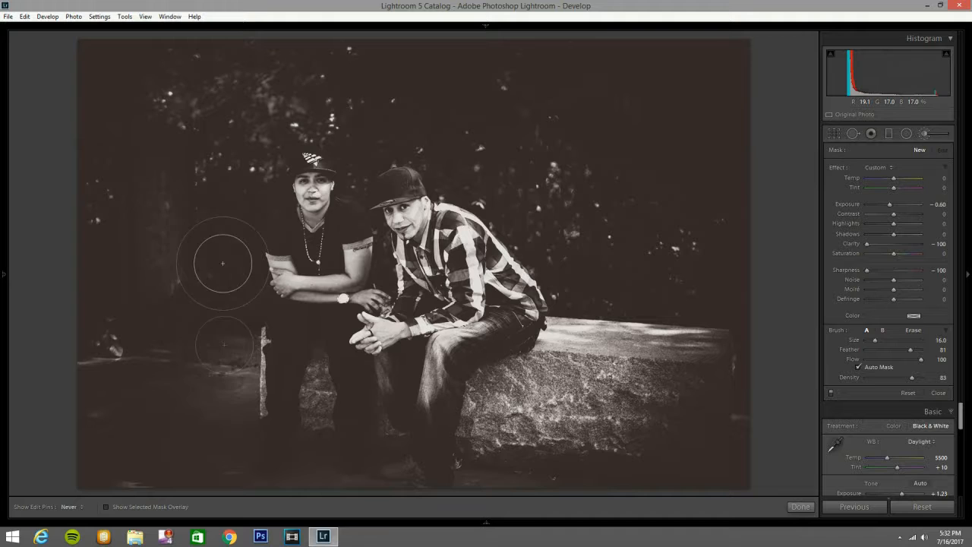
{"action": "double_click", "coordinate": [847, 205]}
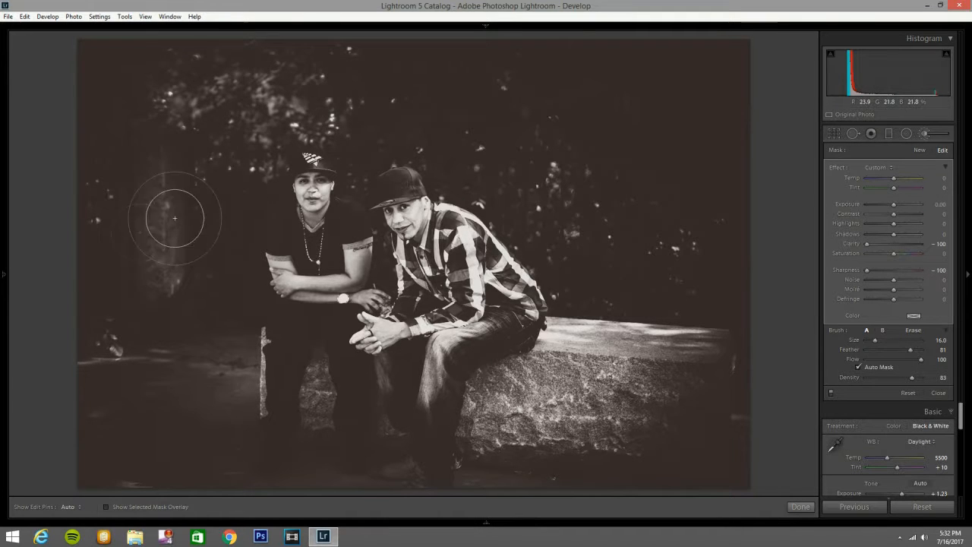
{"action": "mouse_move", "coordinate": [666, 386]}
{"action": "left_mouse_down"}
{"action": "mouse_move", "coordinate": [600, 414]}
{"action": "mouse_move", "coordinate": [543, 407]}
{"action": "left_mouse_up"}
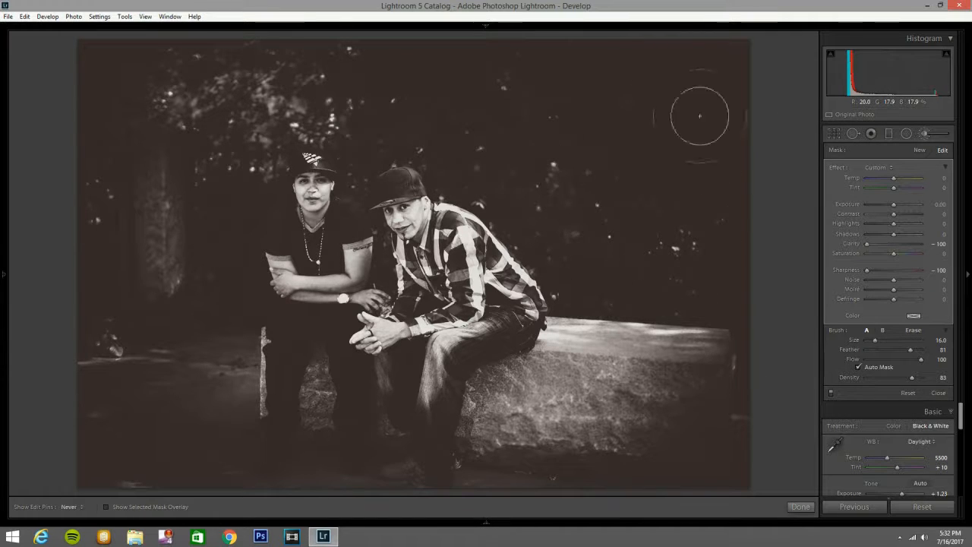
{"action": "left_click_drag", "start_coordinate": [536, 89], "coordinate": [391, 78]}
Show the mask overlay, paint the softening brush over the missed outer edges and ground of the photo, and close the brush.
{"action": "key", "text": "h"}
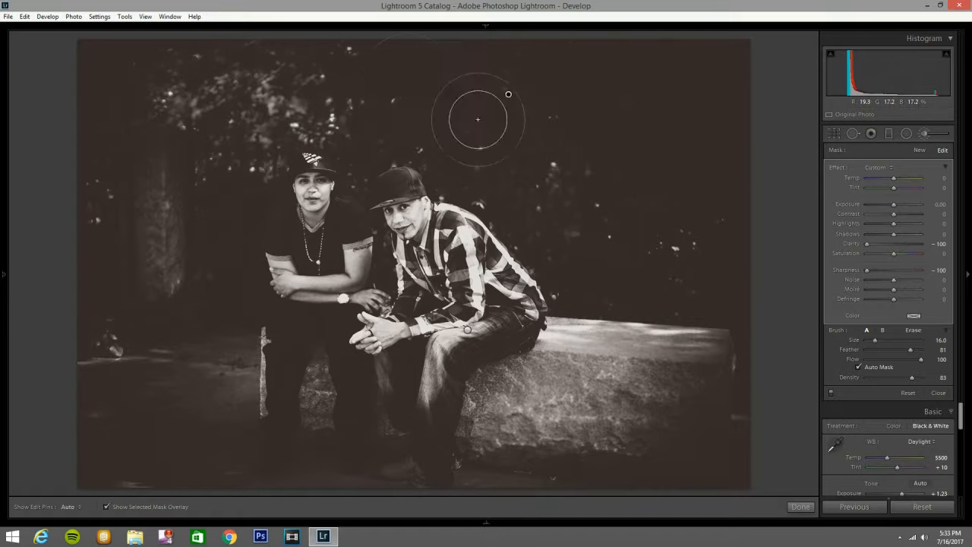
{"action": "key", "text": "o"}
{"action": "key", "text": "F5"}
{"action": "key", "text": "h"}
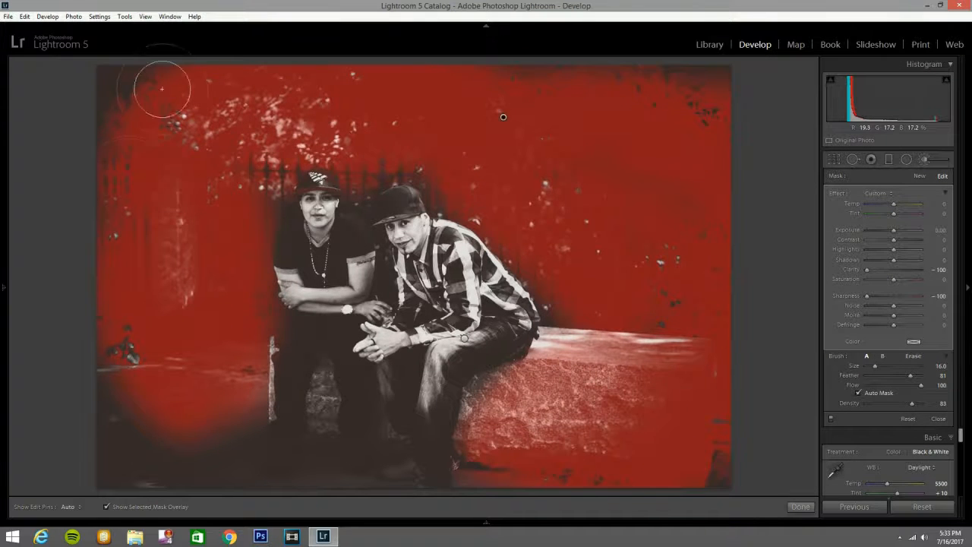
{"action": "left_click_drag", "start_coordinate": [114, 202], "coordinate": [106, 108]}
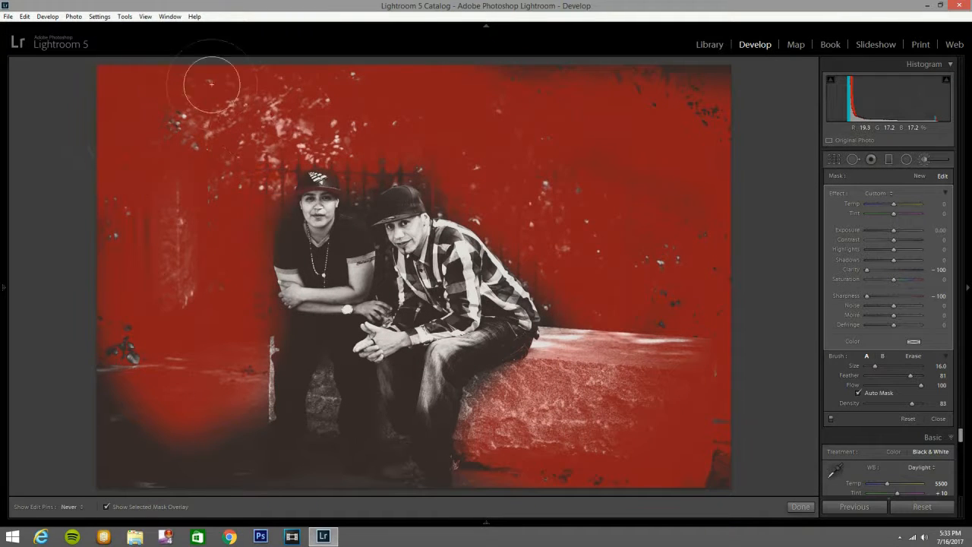
{"action": "mouse_move", "coordinate": [147, 331]}
{"action": "left_mouse_down"}
{"action": "mouse_move", "coordinate": [113, 458]}
{"action": "mouse_move", "coordinate": [124, 297]}
{"action": "mouse_move", "coordinate": [200, 463]}
{"action": "mouse_move", "coordinate": [131, 406]}
{"action": "left_mouse_up"}
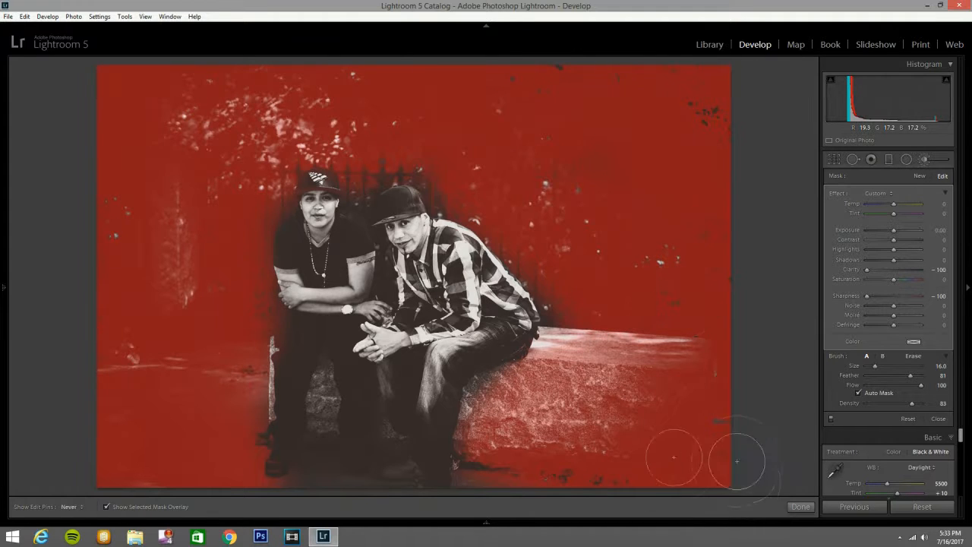
{"action": "mouse_move", "coordinate": [716, 308]}
{"action": "left_mouse_down"}
{"action": "mouse_move", "coordinate": [699, 96]}
{"action": "mouse_move", "coordinate": [724, 126]}
{"action": "left_mouse_up"}
{"action": "left_click", "coordinate": [925, 160]}
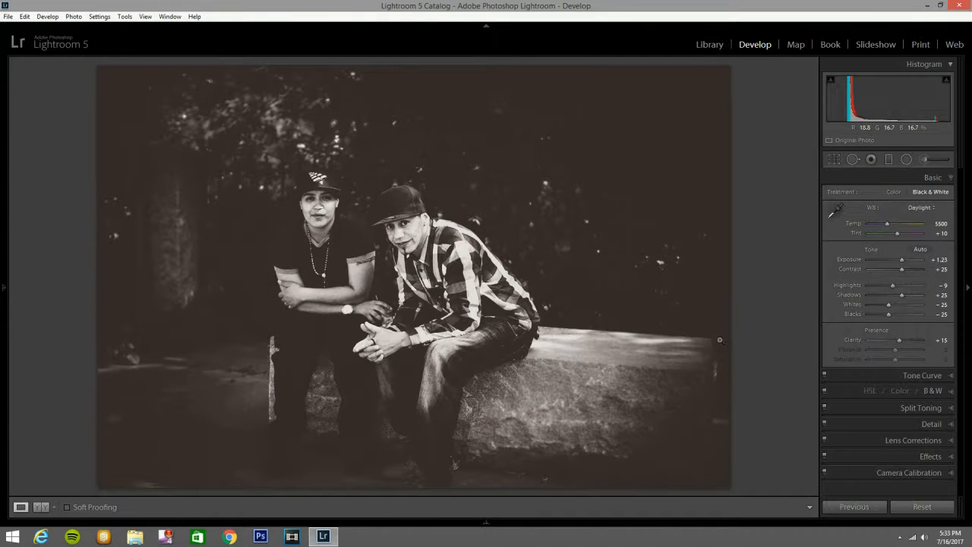
Compare the photo before and after, preview it in the Color treatment, and return it to Black & White.
{"action": "key", "text": "y"}
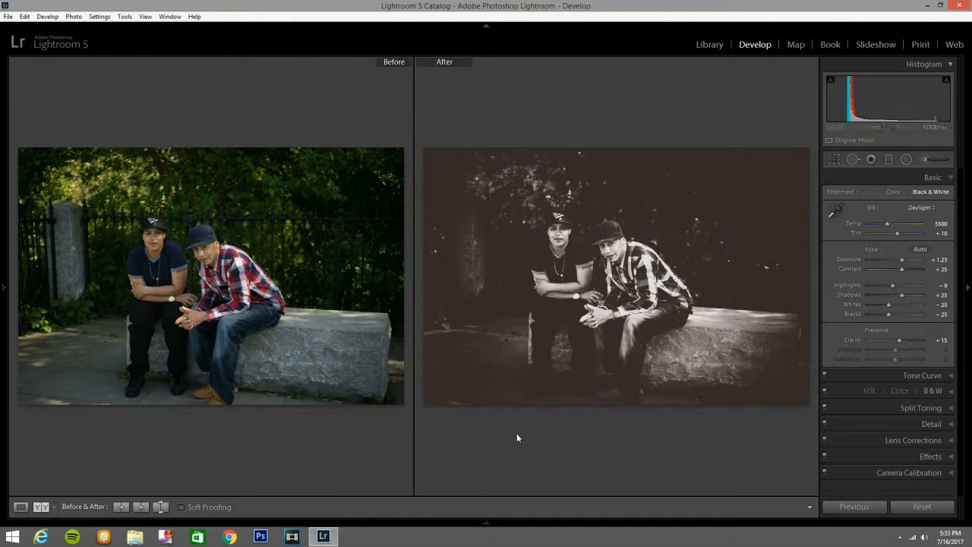
{"action": "key", "text": "y"}
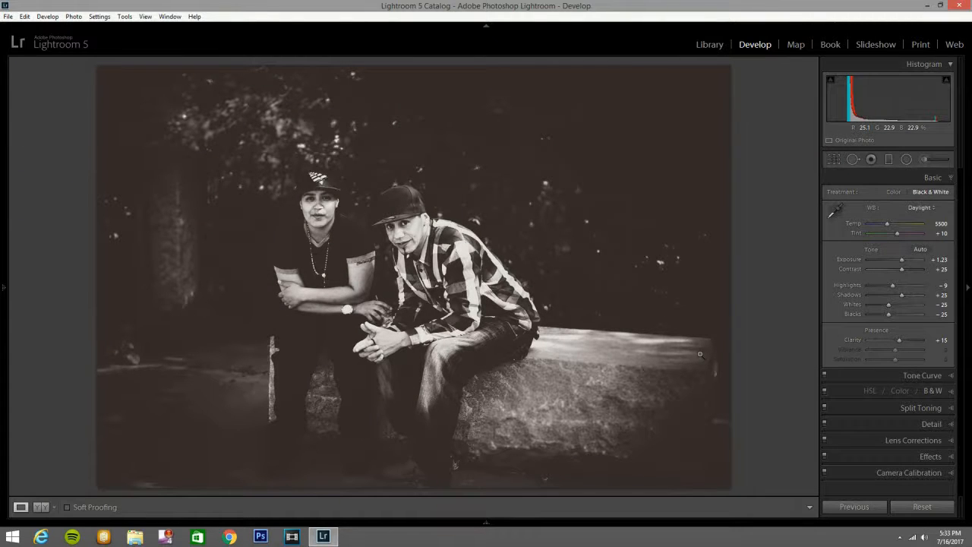
{"action": "key", "text": "y"}
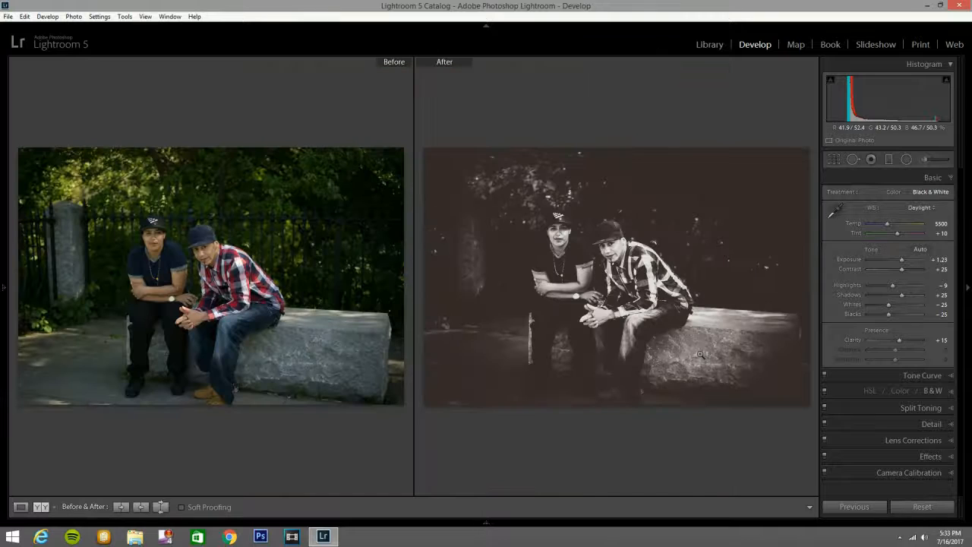
{"action": "left_click", "coordinate": [890, 193]}
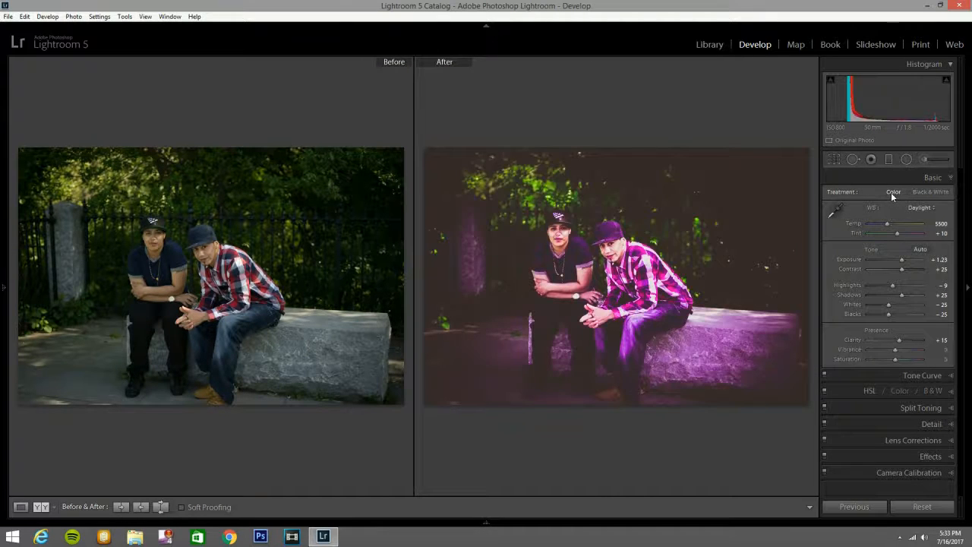
{"action": "left_click", "coordinate": [934, 192]}
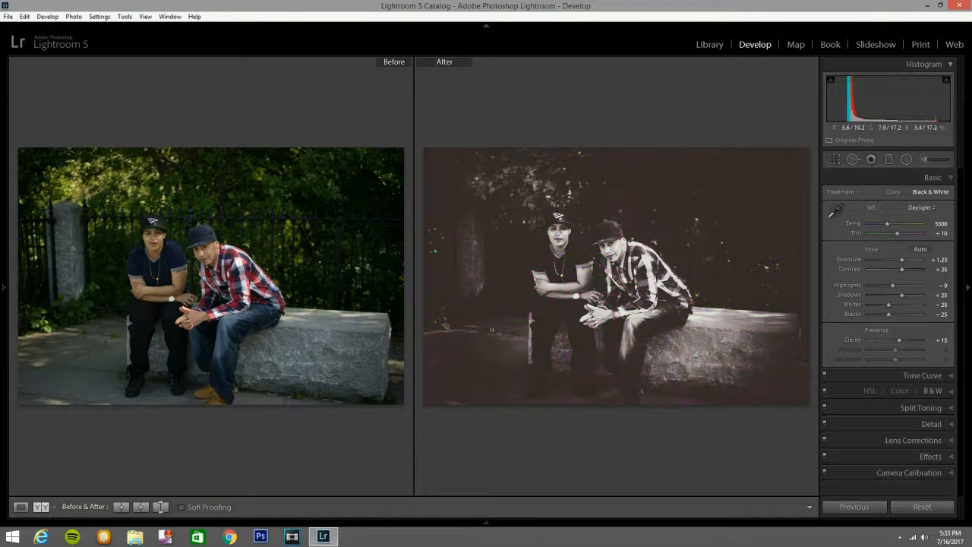
{"action": "key", "text": "y"}
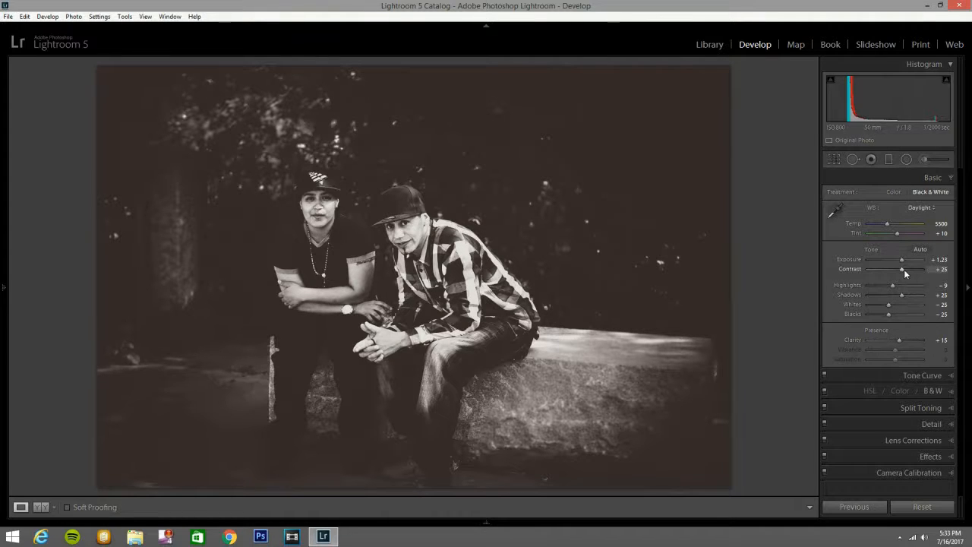
Raise the photo's global Contrast to +100 and compare before and after with the surrounding interface blacked out.
{"action": "left_click_drag", "start_coordinate": [919, 278], "coordinate": [922, 278]}
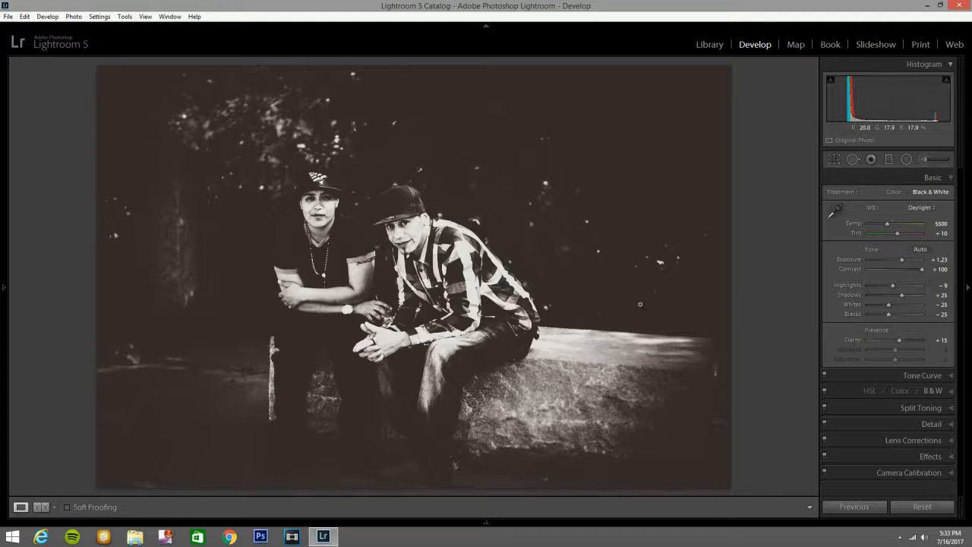
{"action": "key", "text": "y"}
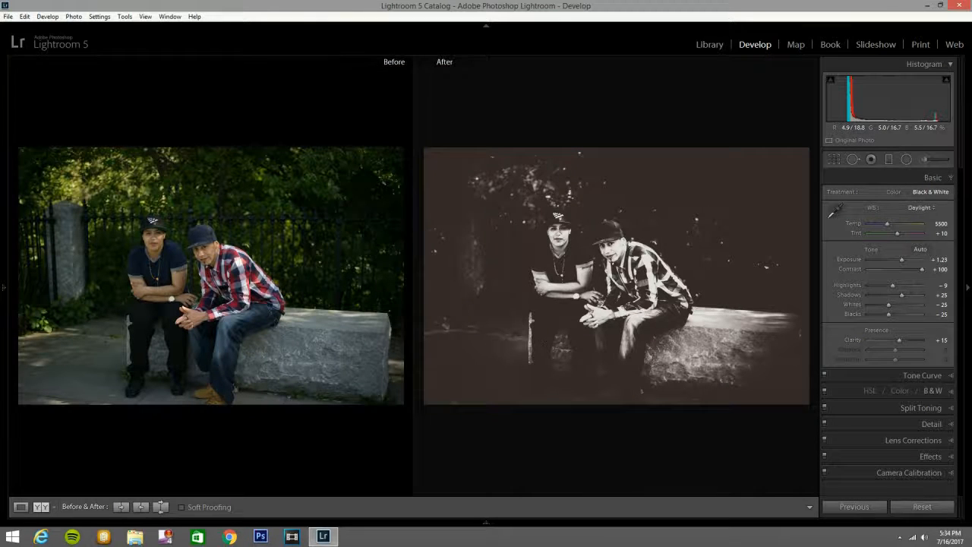
{"action": "key", "text": "l"}
{"action": "key", "text": "l"}
{"action": "key", "text": "y"}
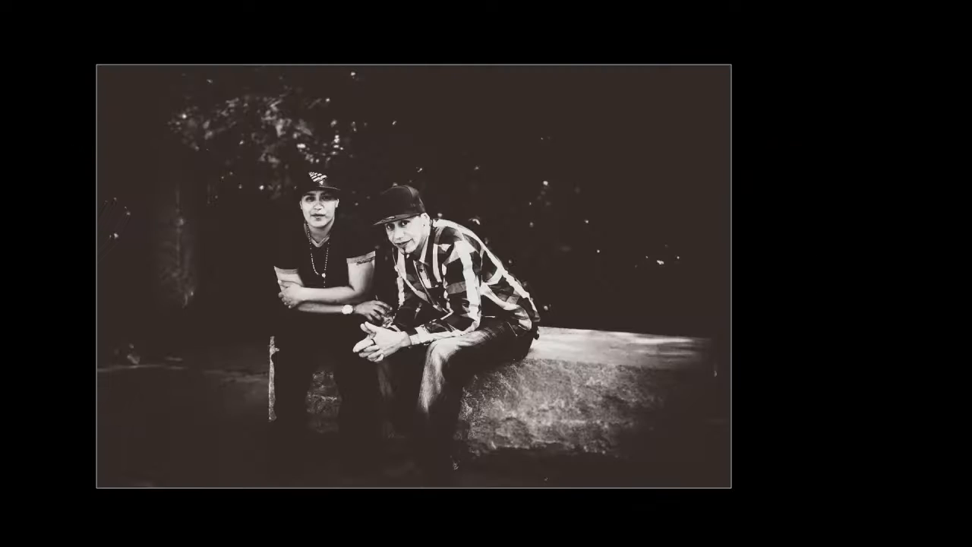
{"action": "key", "text": "y"}
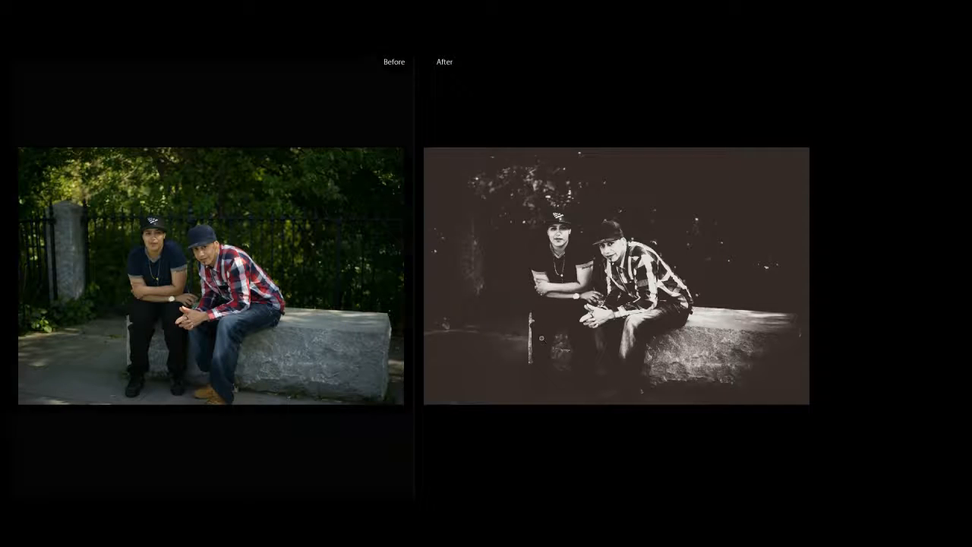